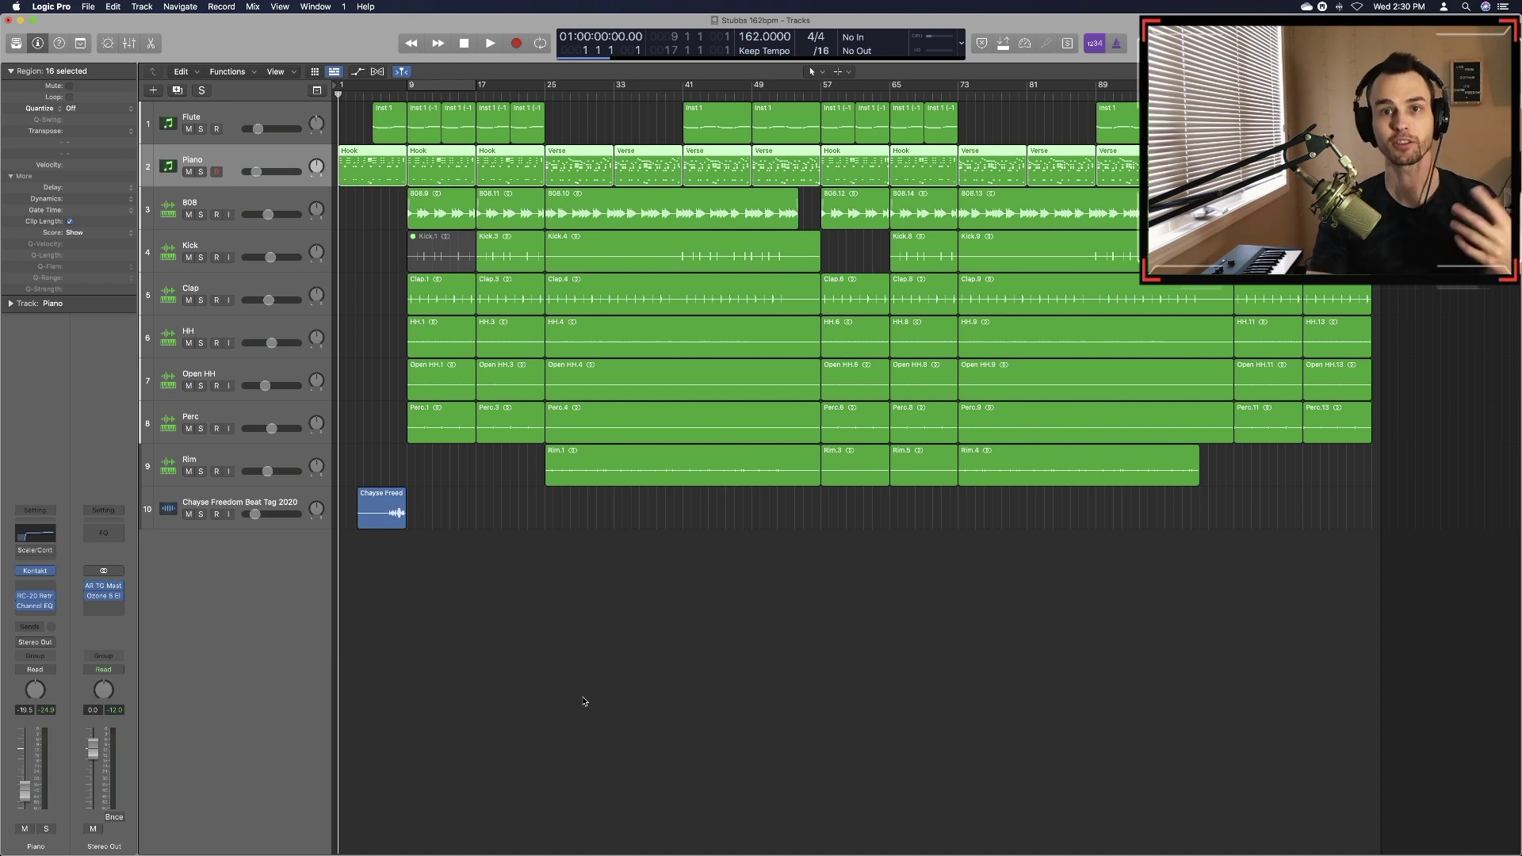
Solo the Piano and Flute tracks, play the melody, and take the Flute track back out of solo
left_click(202, 173)
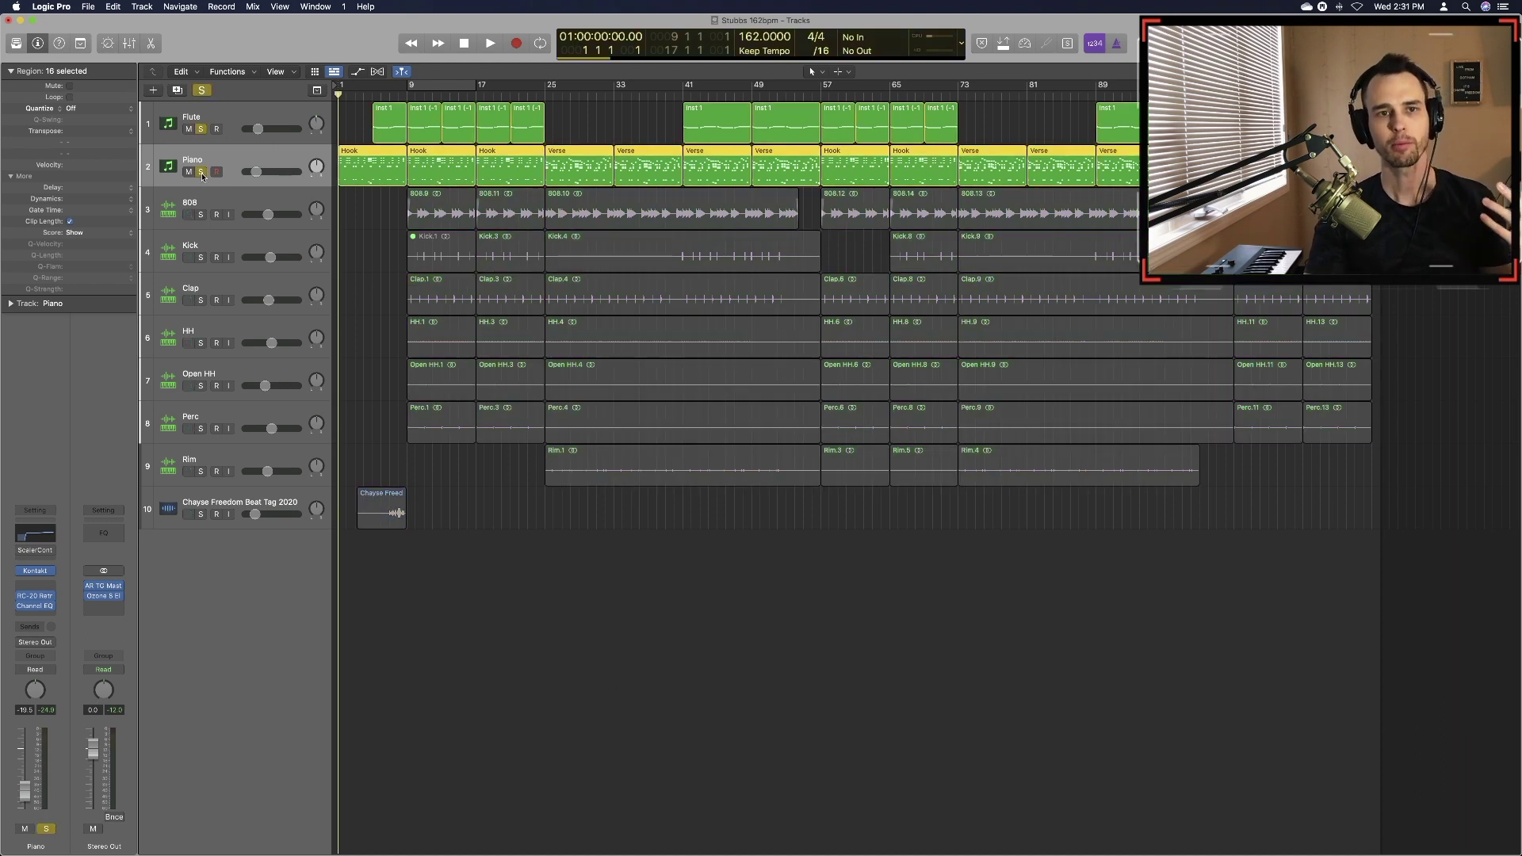
double_click(405, 95)
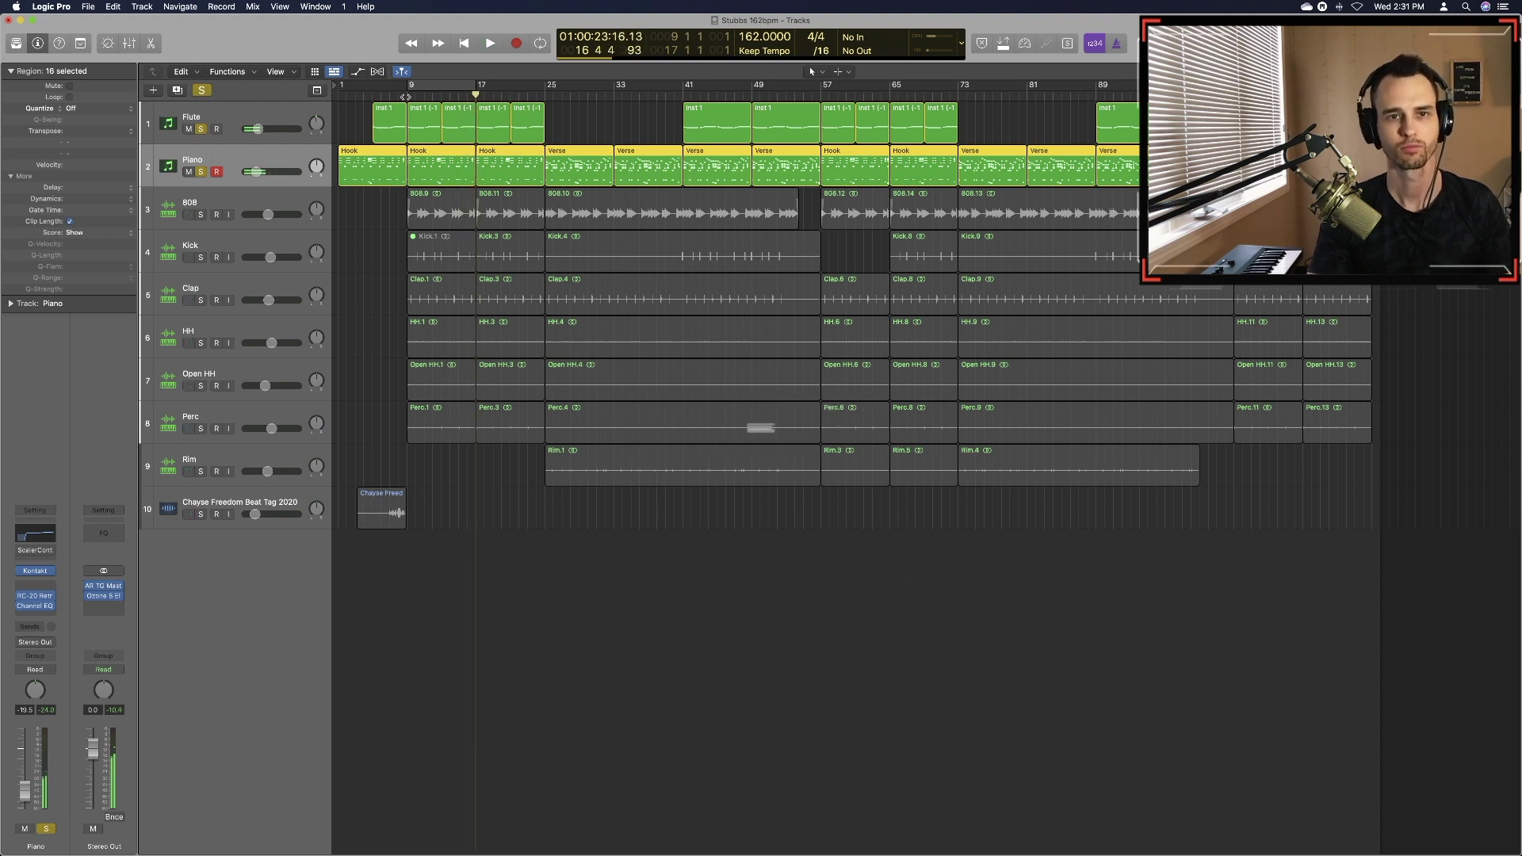
key("space")
left_click(200, 128)
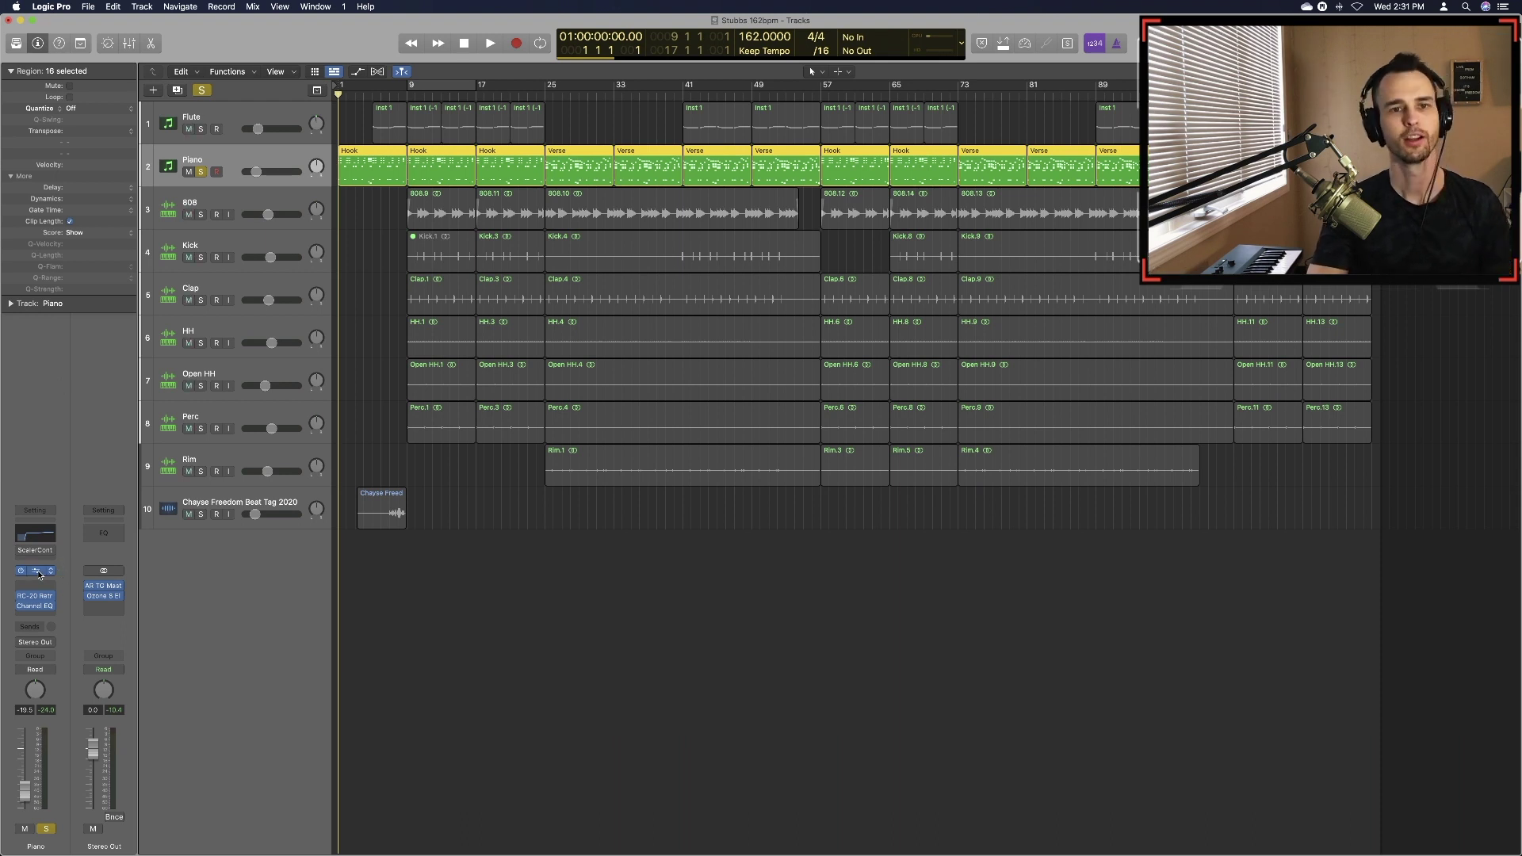
Open the Piano track's Kontakt instrument and listen to the Hybrid Keys sound from the start of the song
left_click(40, 572)
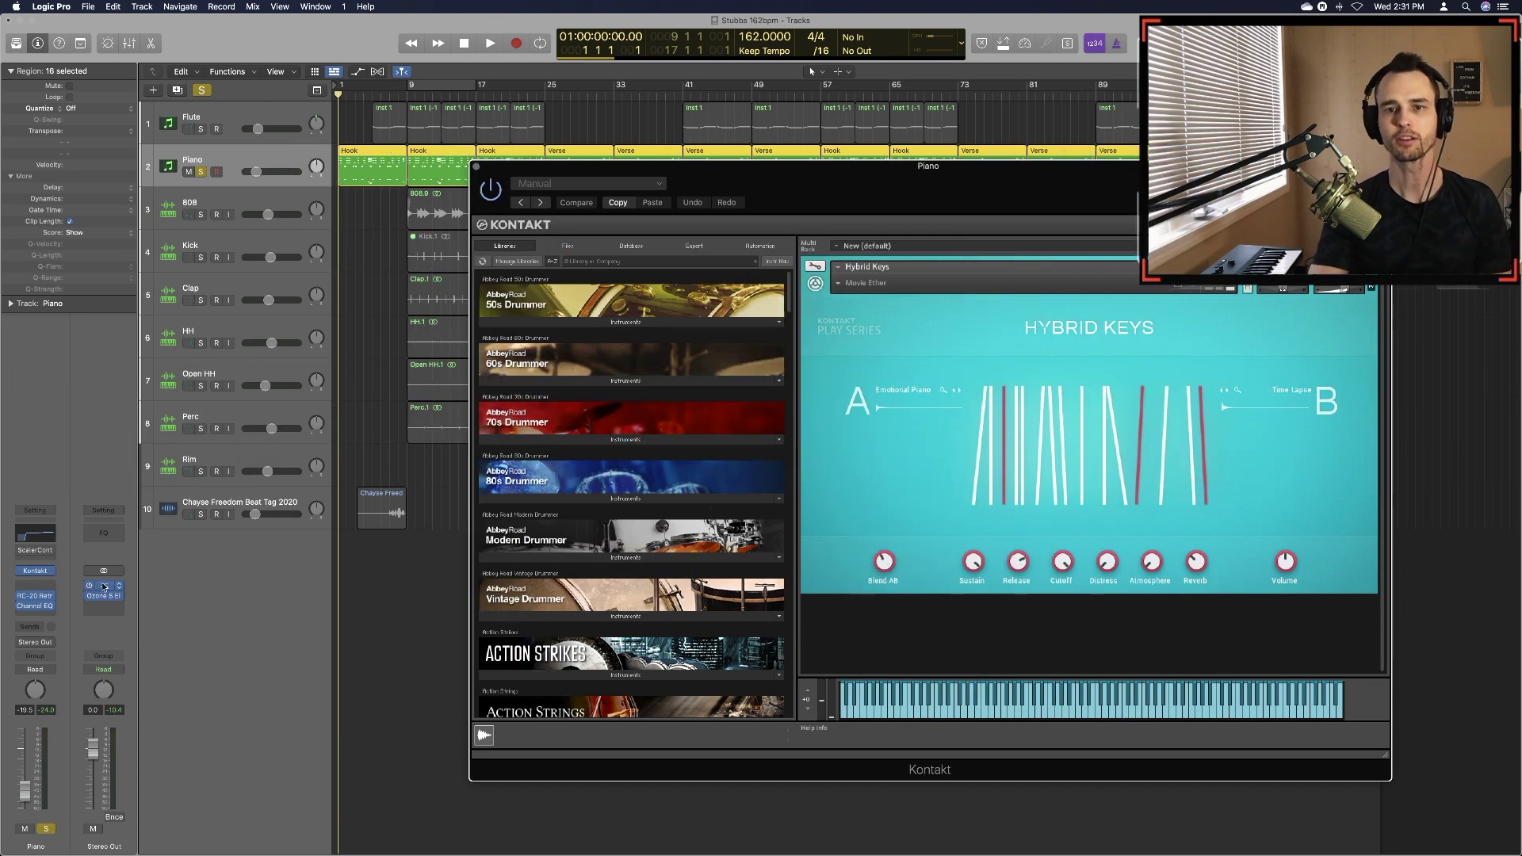
left_click_drag(950, 299, 894, 278)
key("space")
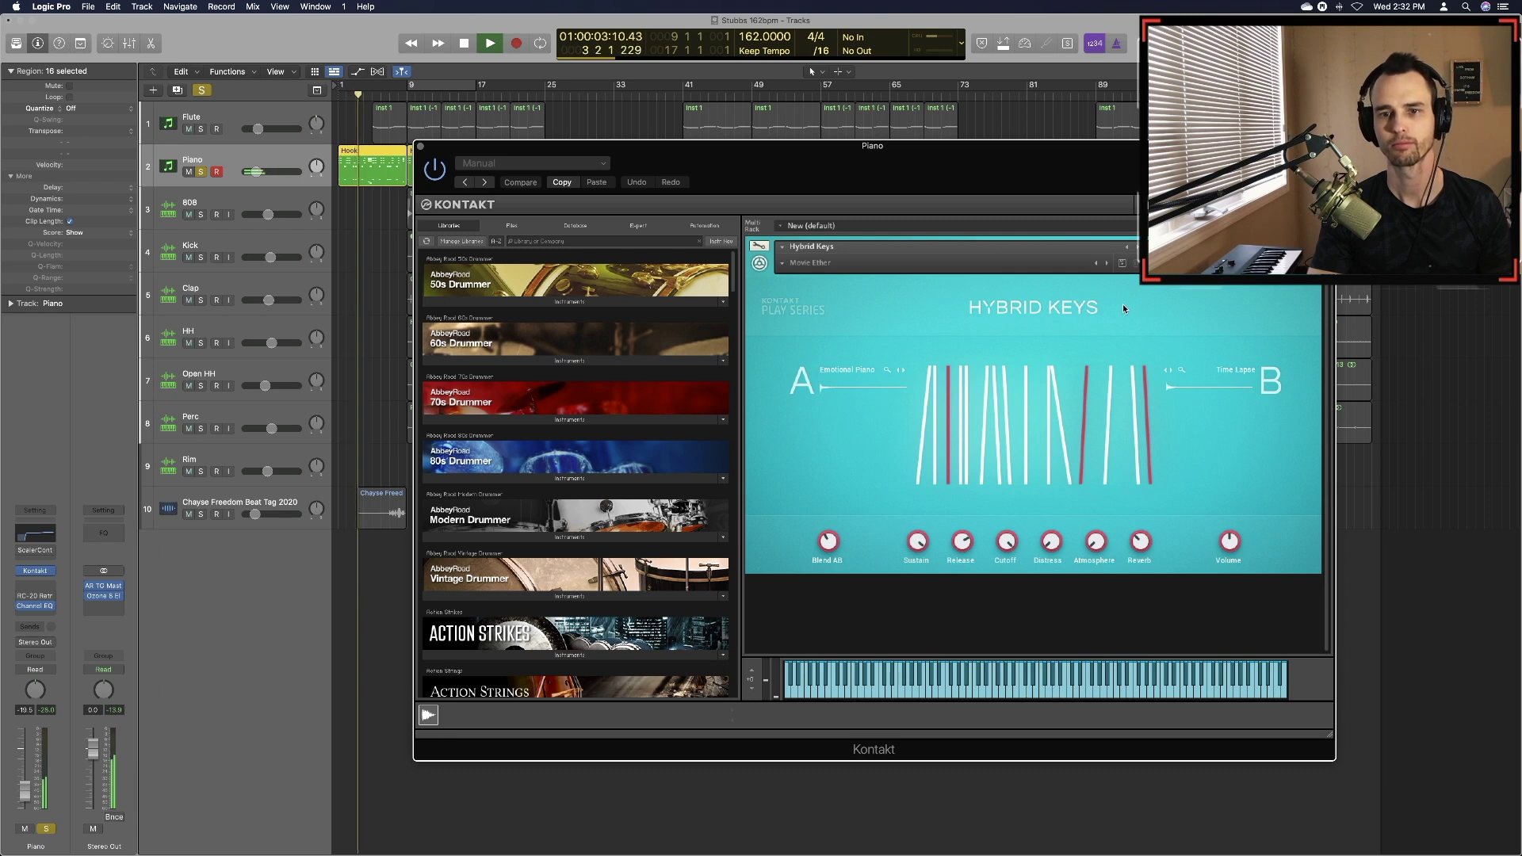
key("space")
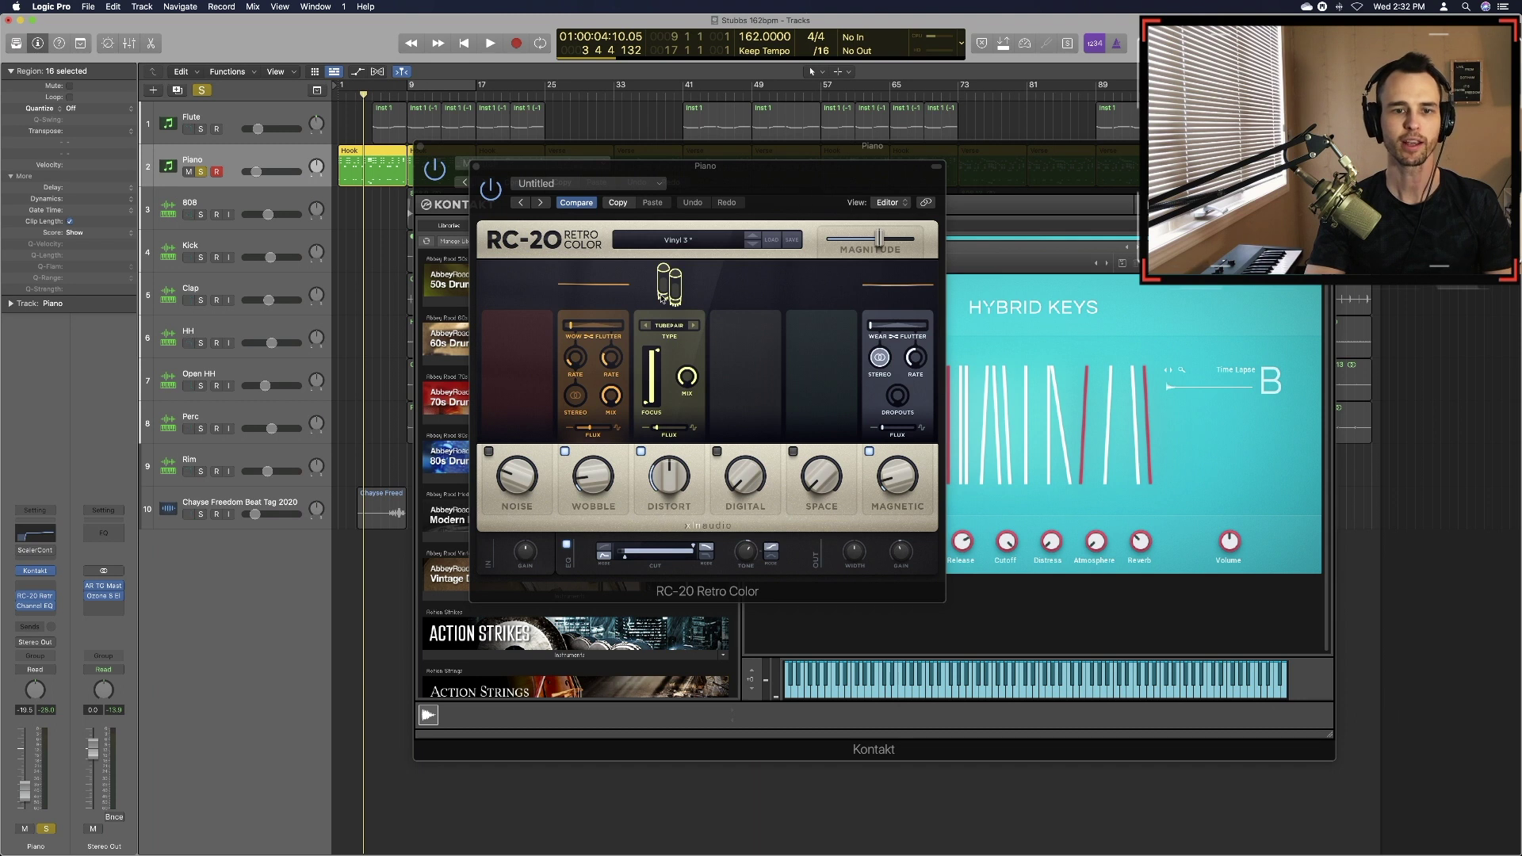
Compare the piano with RC-20 Retro Color toggled during playback, and close the RC-20 and Kontakt windows
key("space")
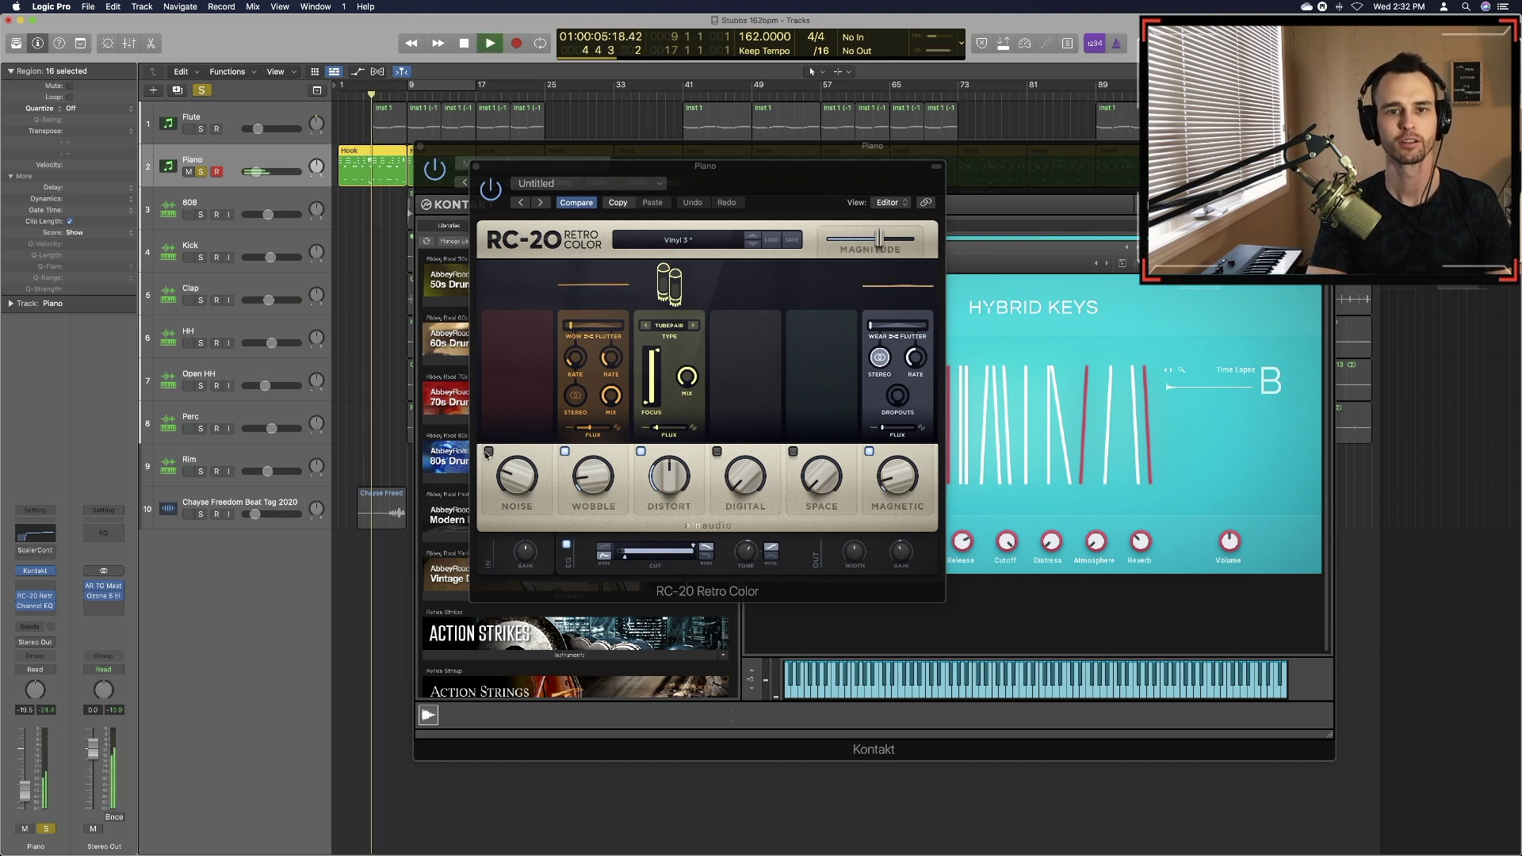
left_click(491, 197)
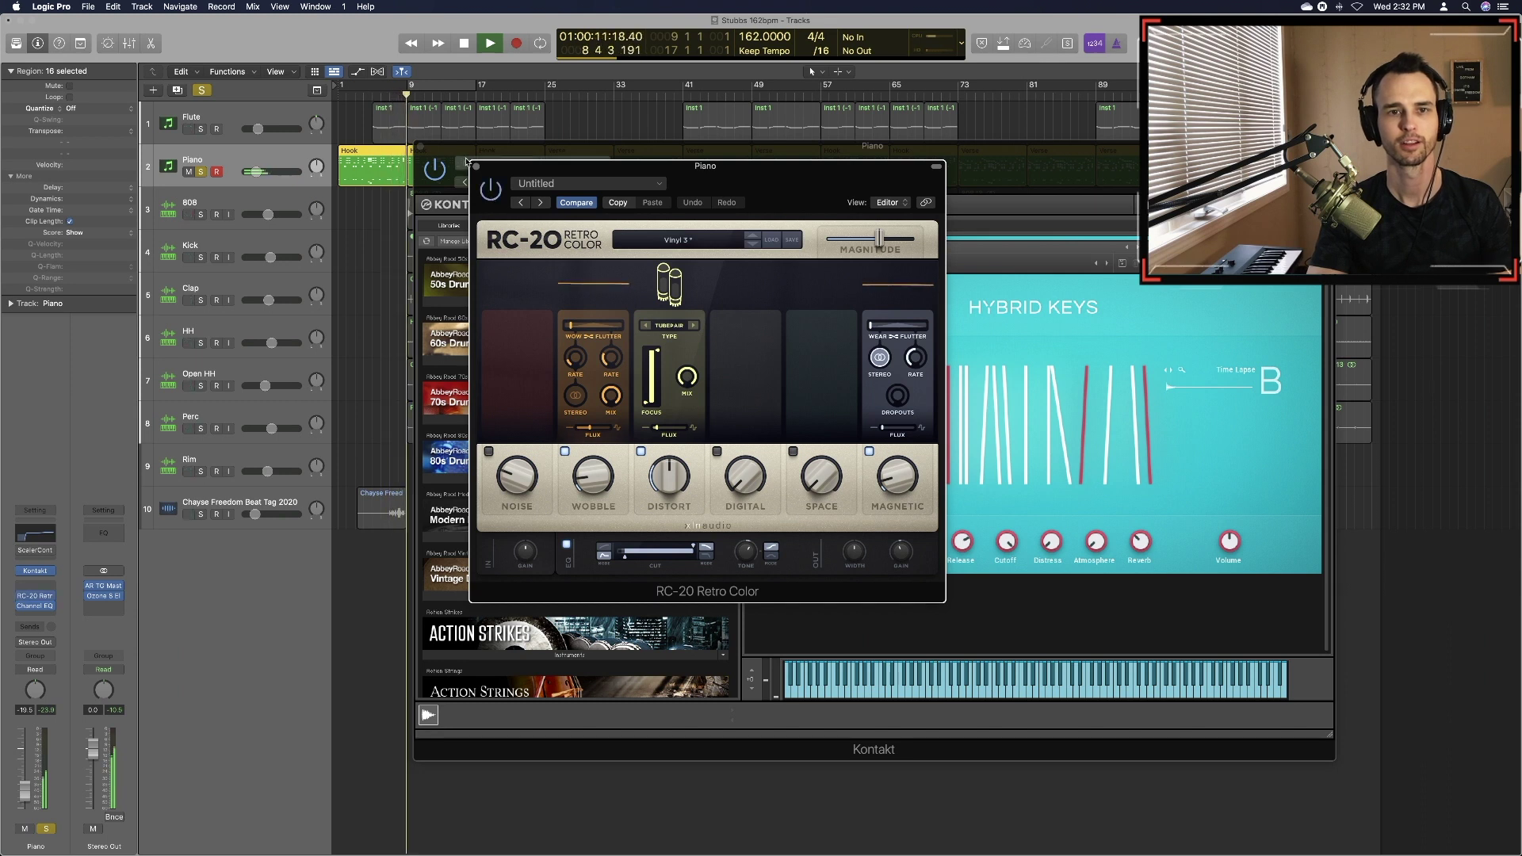
key("space")
left_click(476, 167)
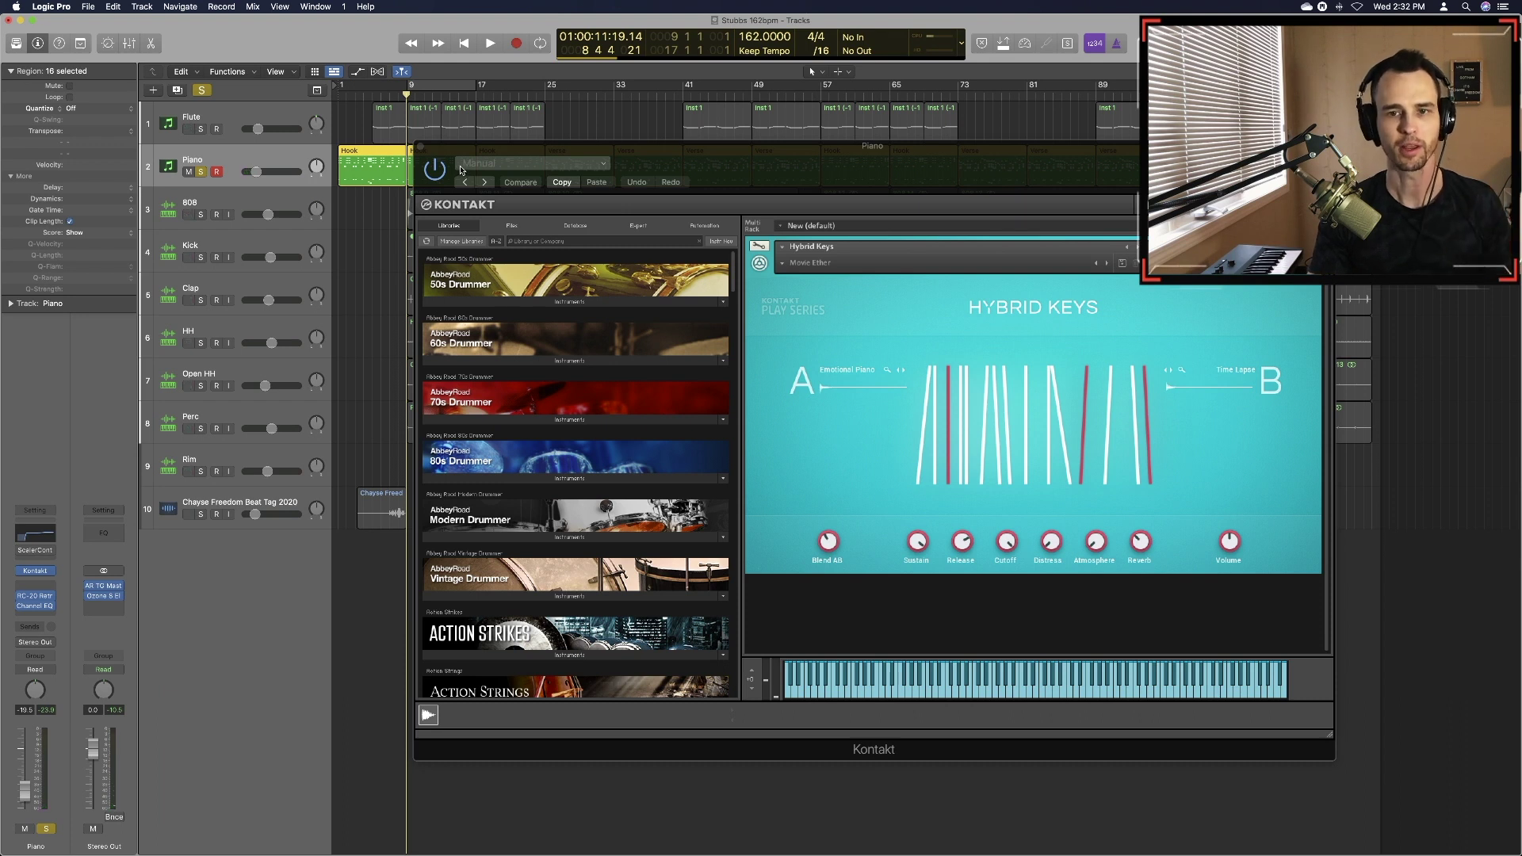
left_click(420, 149)
Show the first piano Hook region in the Piano Roll and try a chord and MIDI Capture in ScalerControl 2
double_click(404, 163)
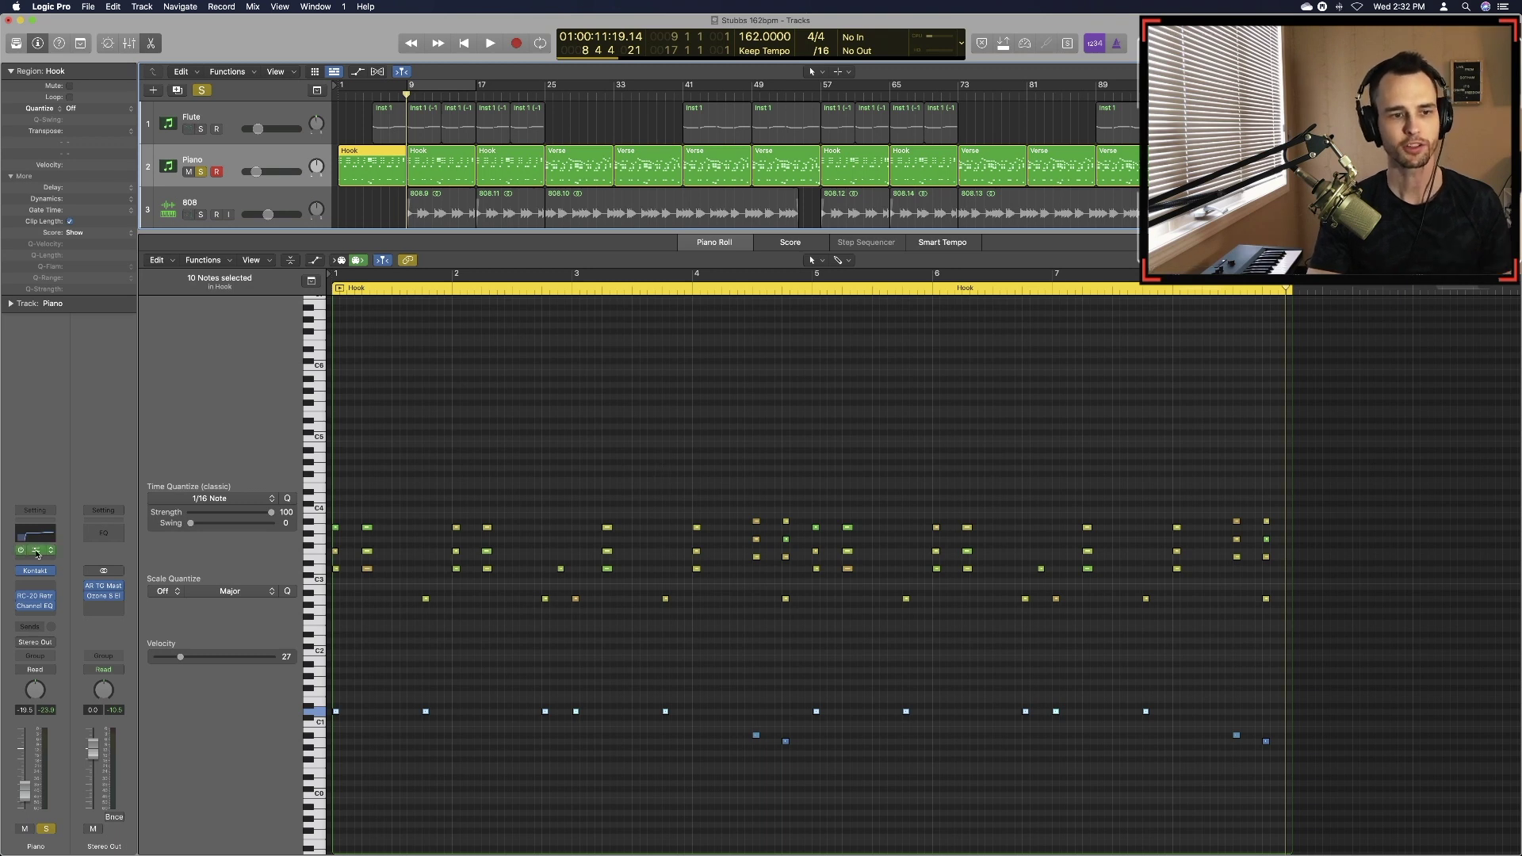
left_click(36, 552)
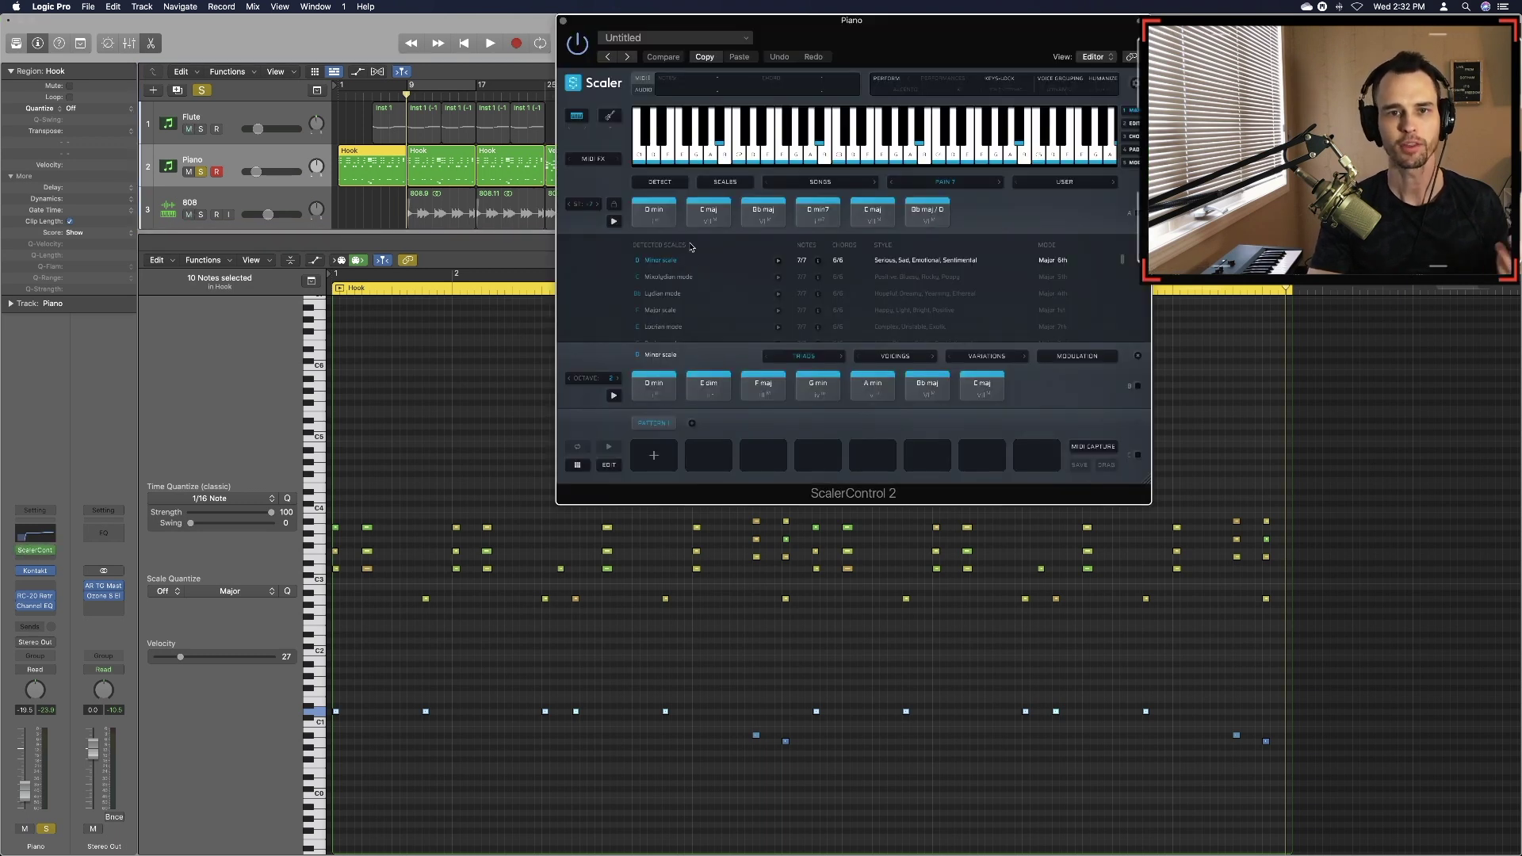
left_click(656, 214)
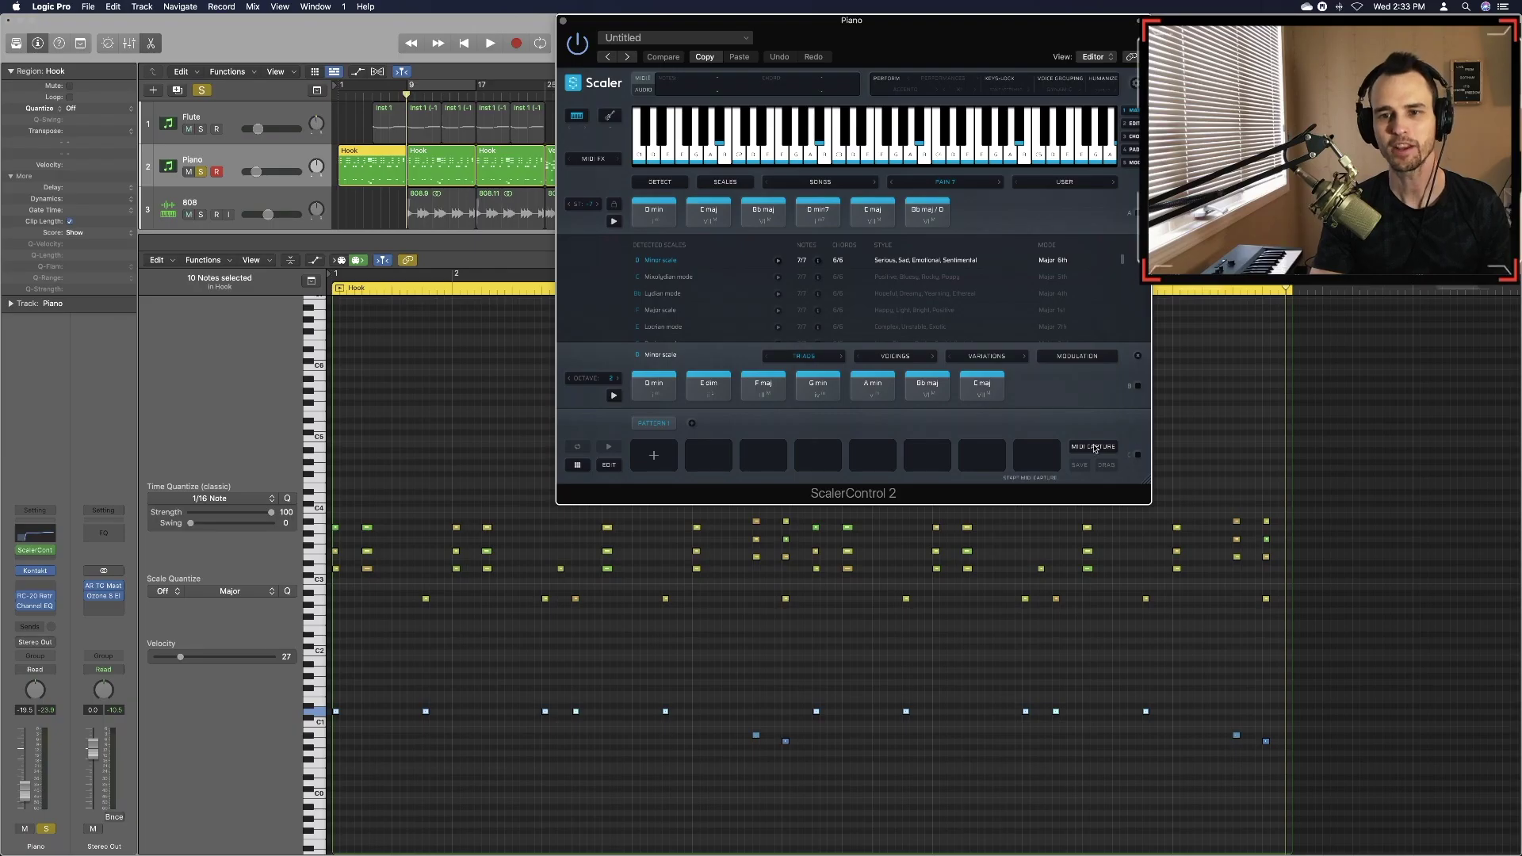
left_click(1095, 448)
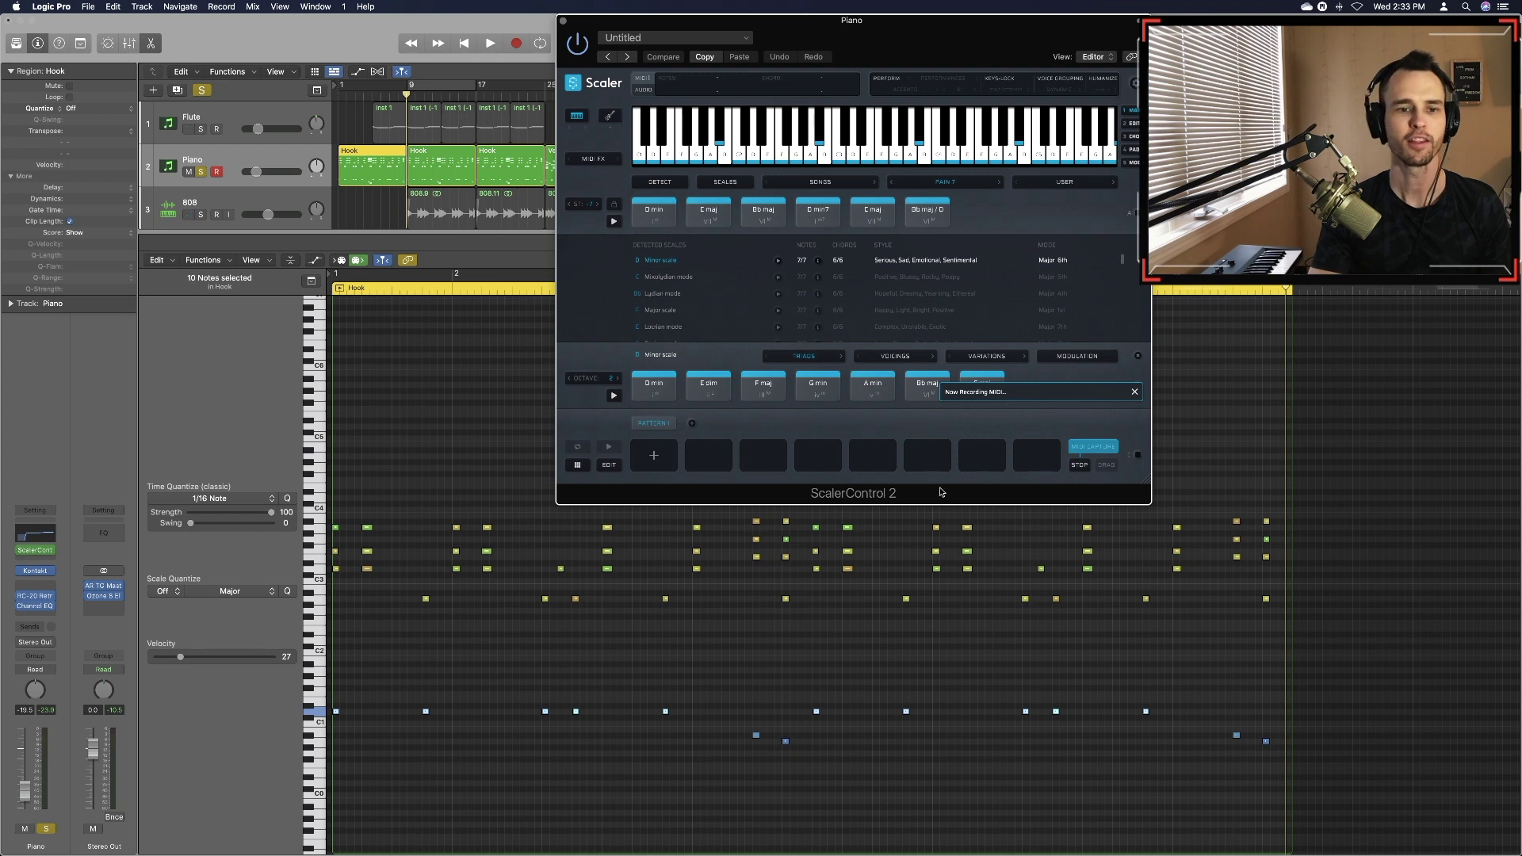
key("v")
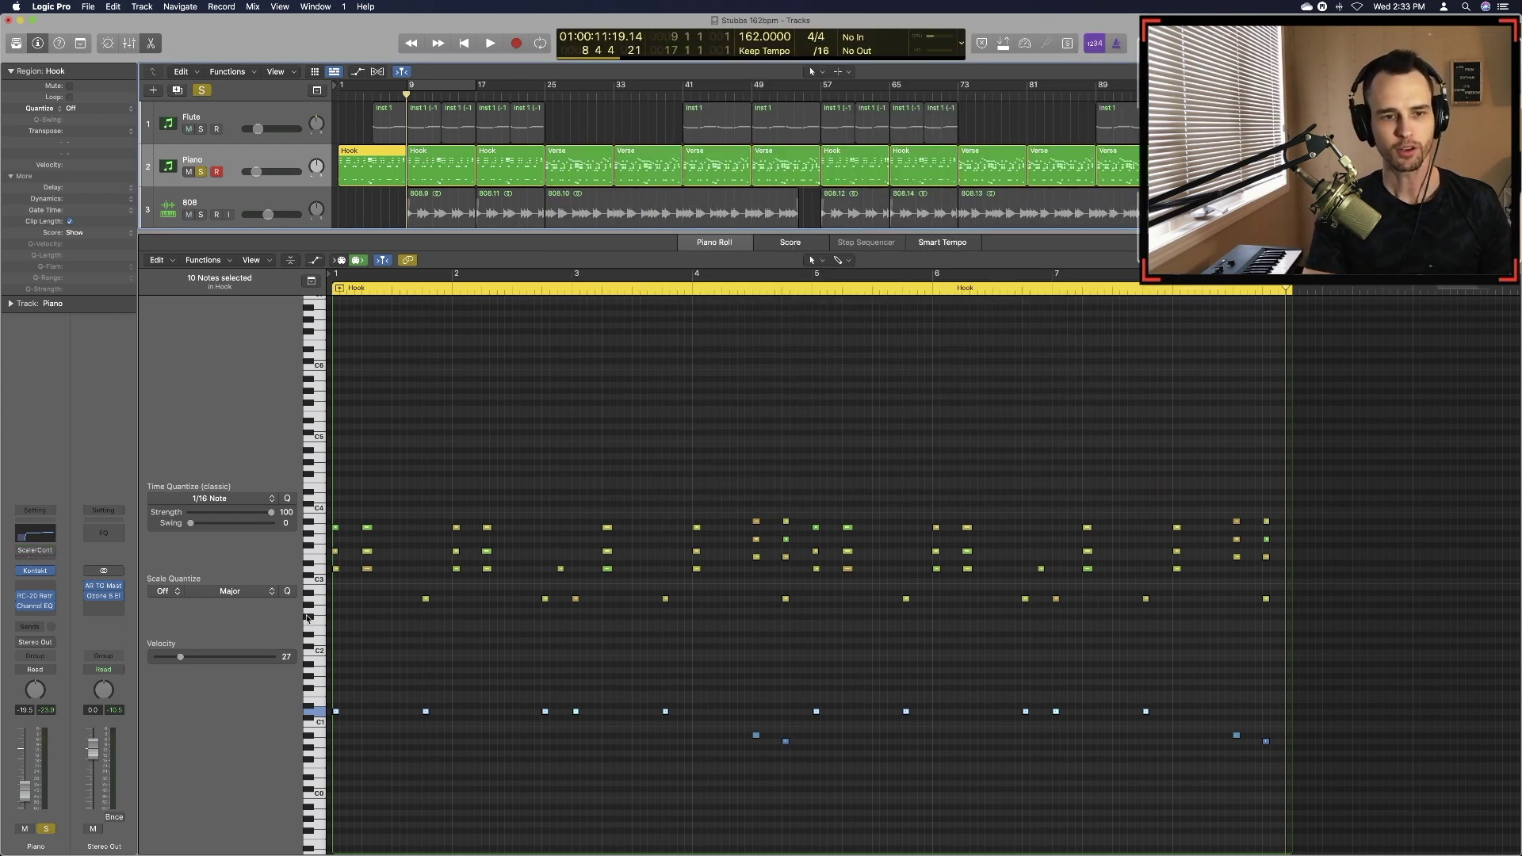
Audition the Hook's opening chords and its individual bass notes in the Piano Roll
left_click_drag(399, 513, 322, 585)
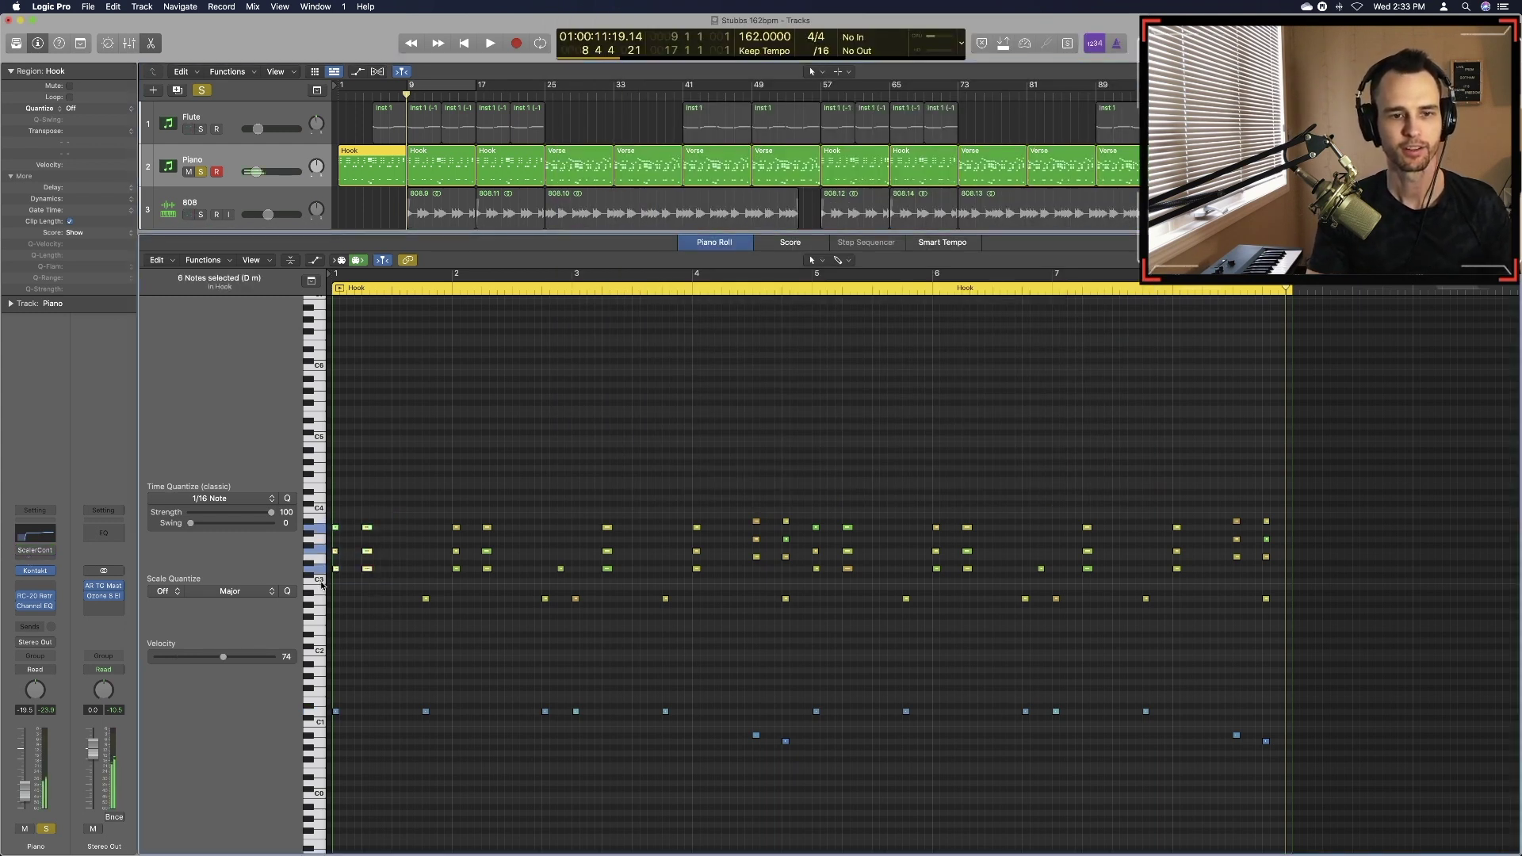
left_click(373, 630)
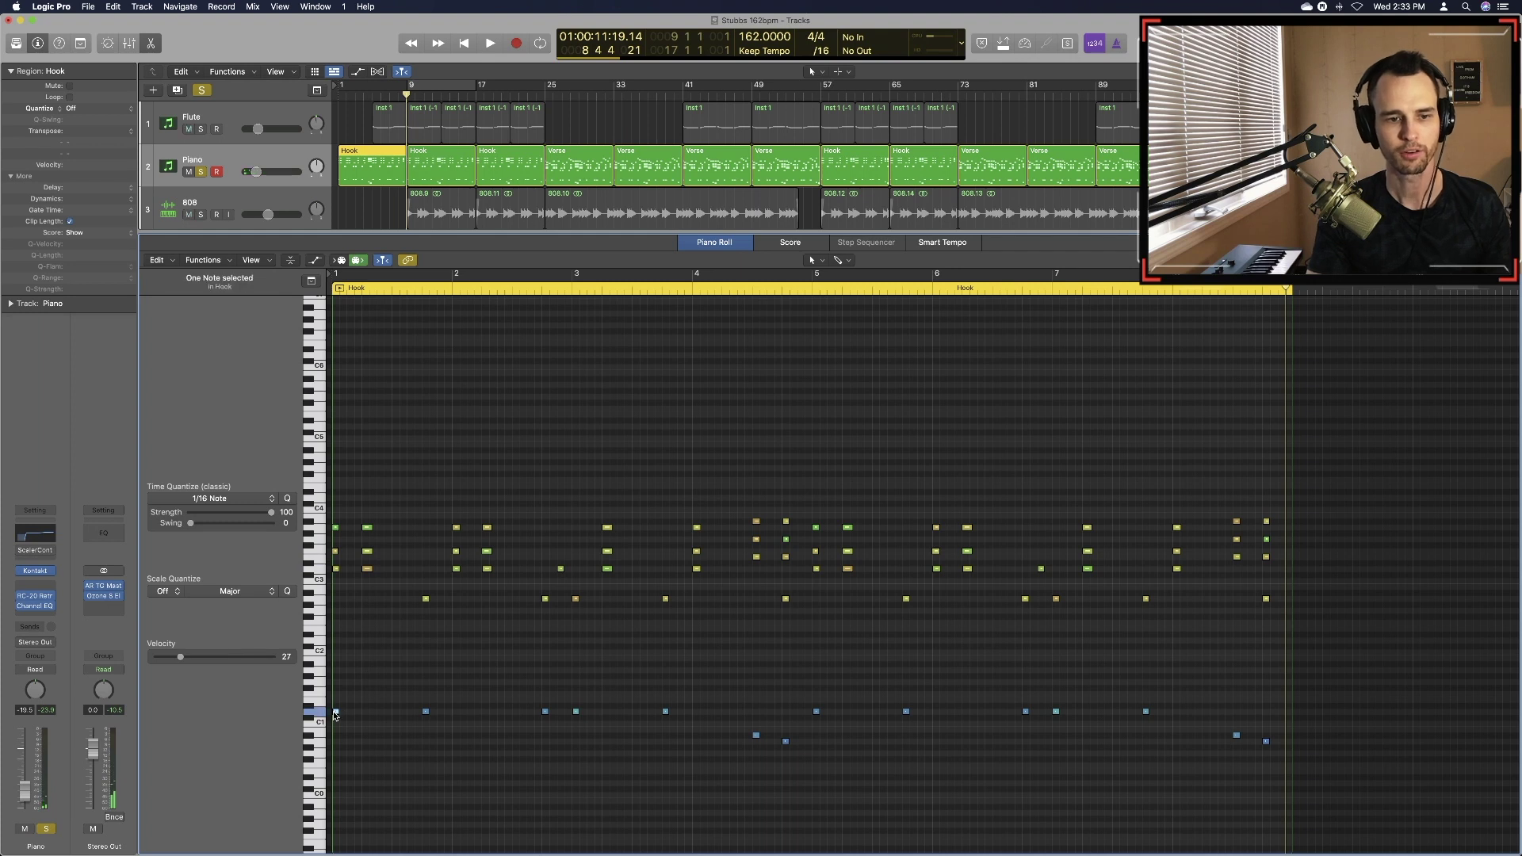
left_click(336, 711)
left_click(441, 689)
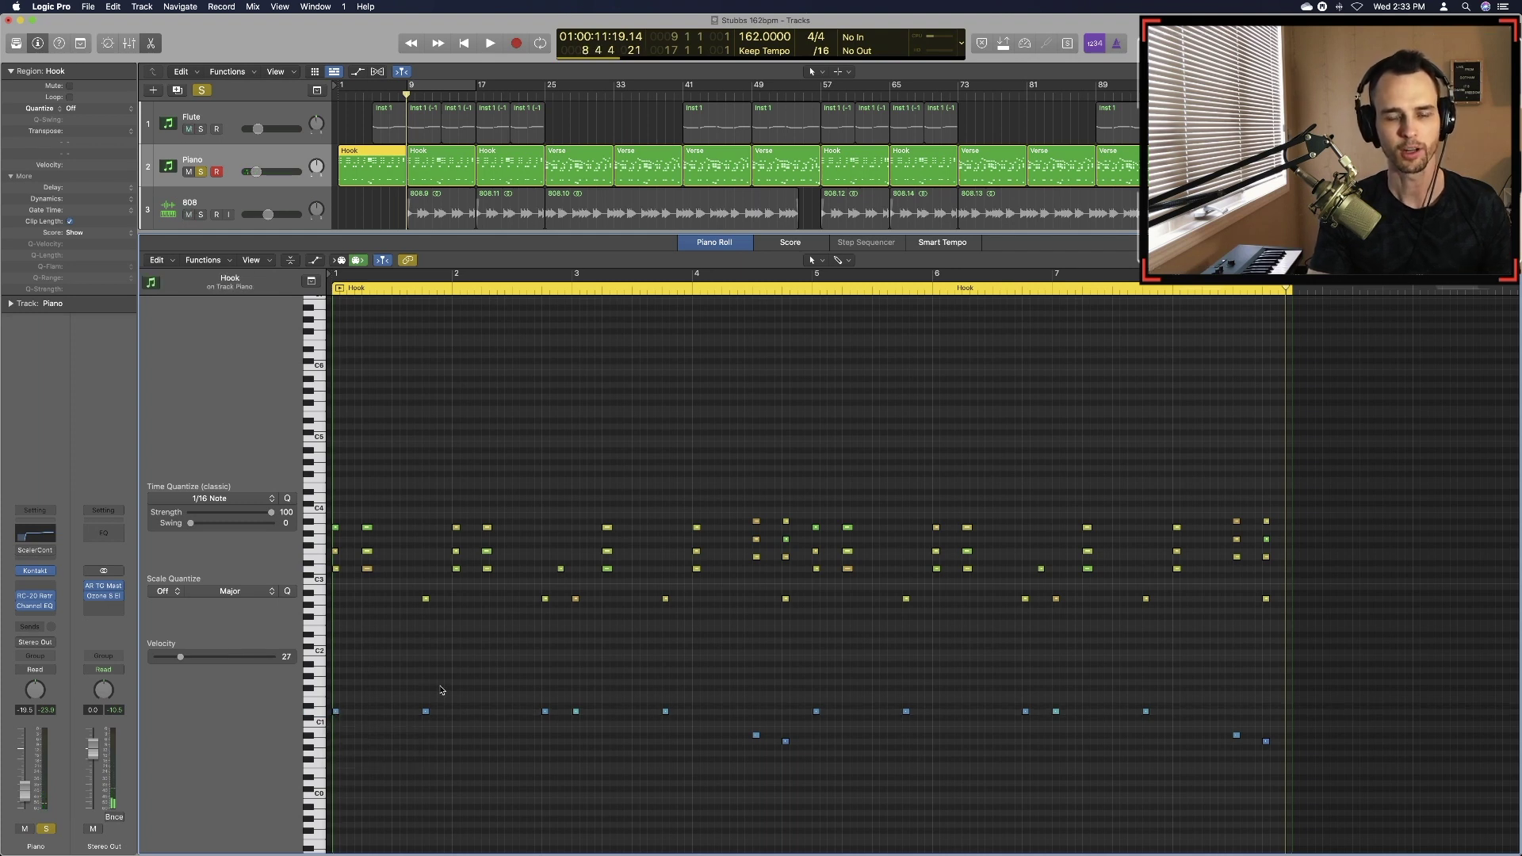
left_click(426, 599)
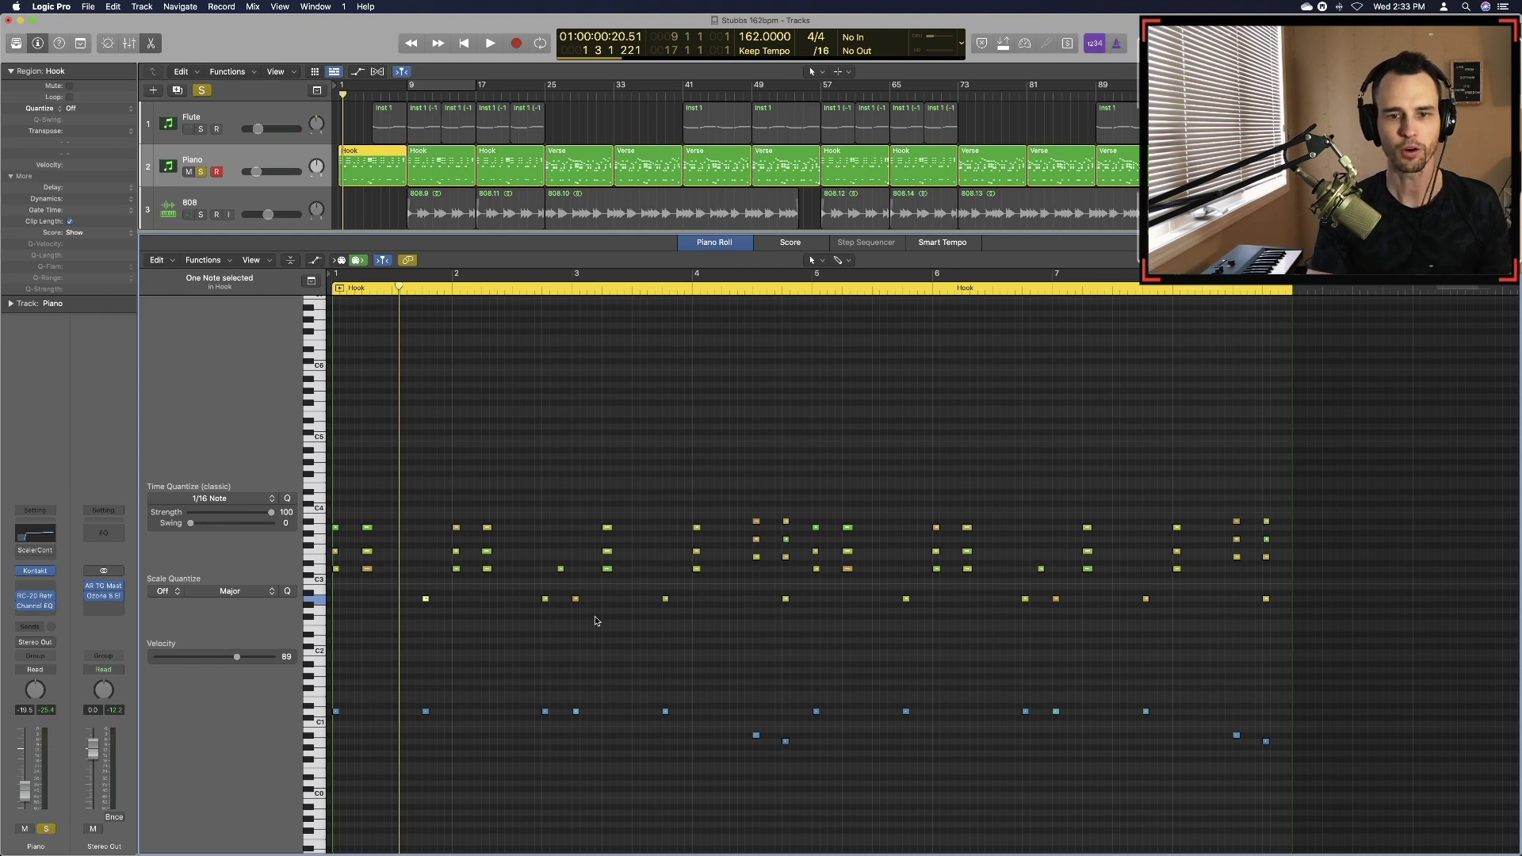
left_click(753, 493)
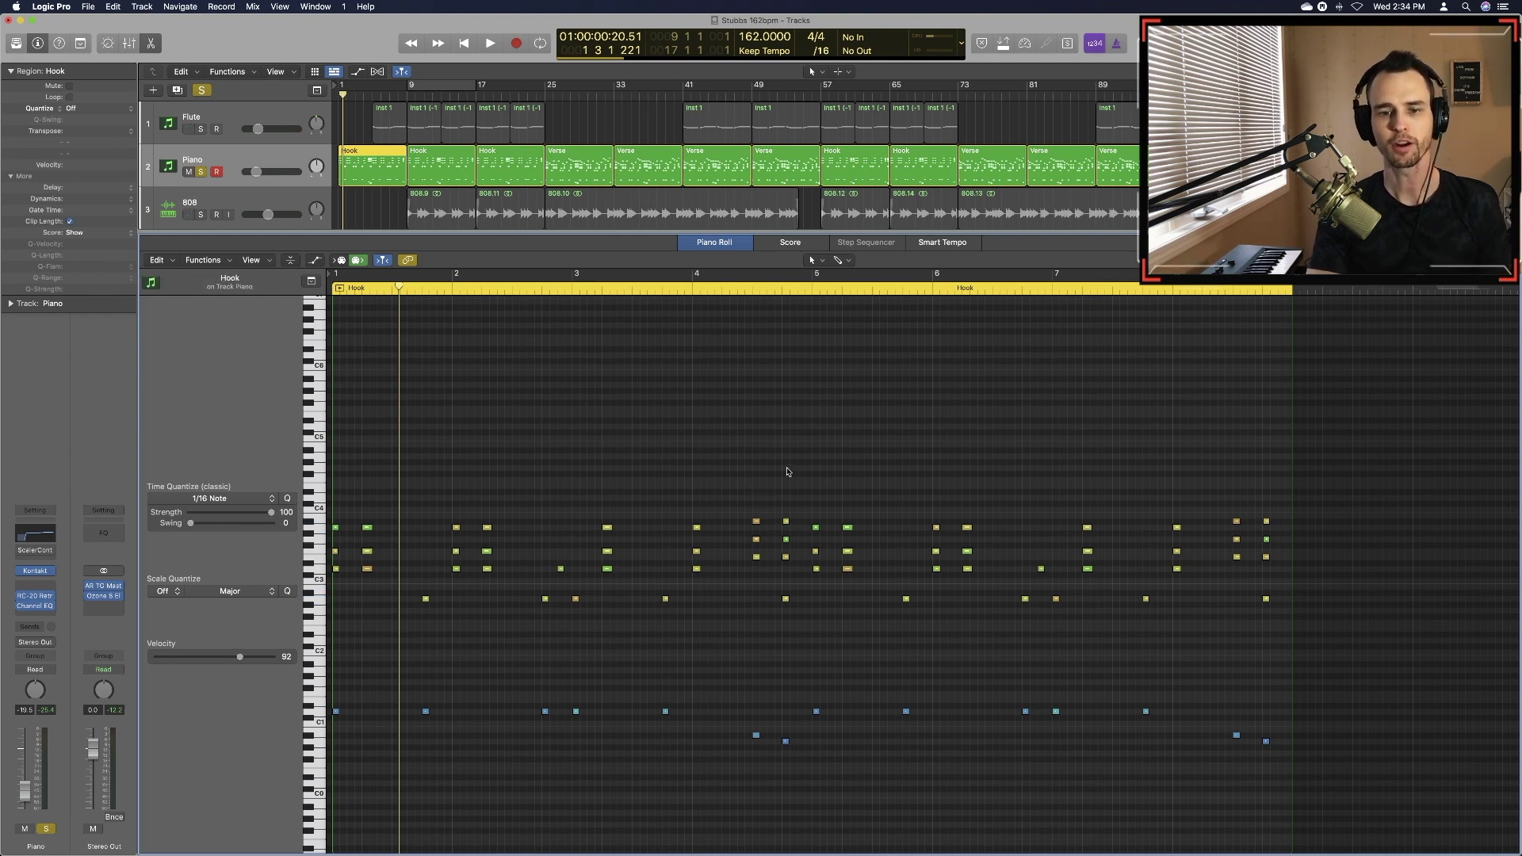
left_click(757, 738)
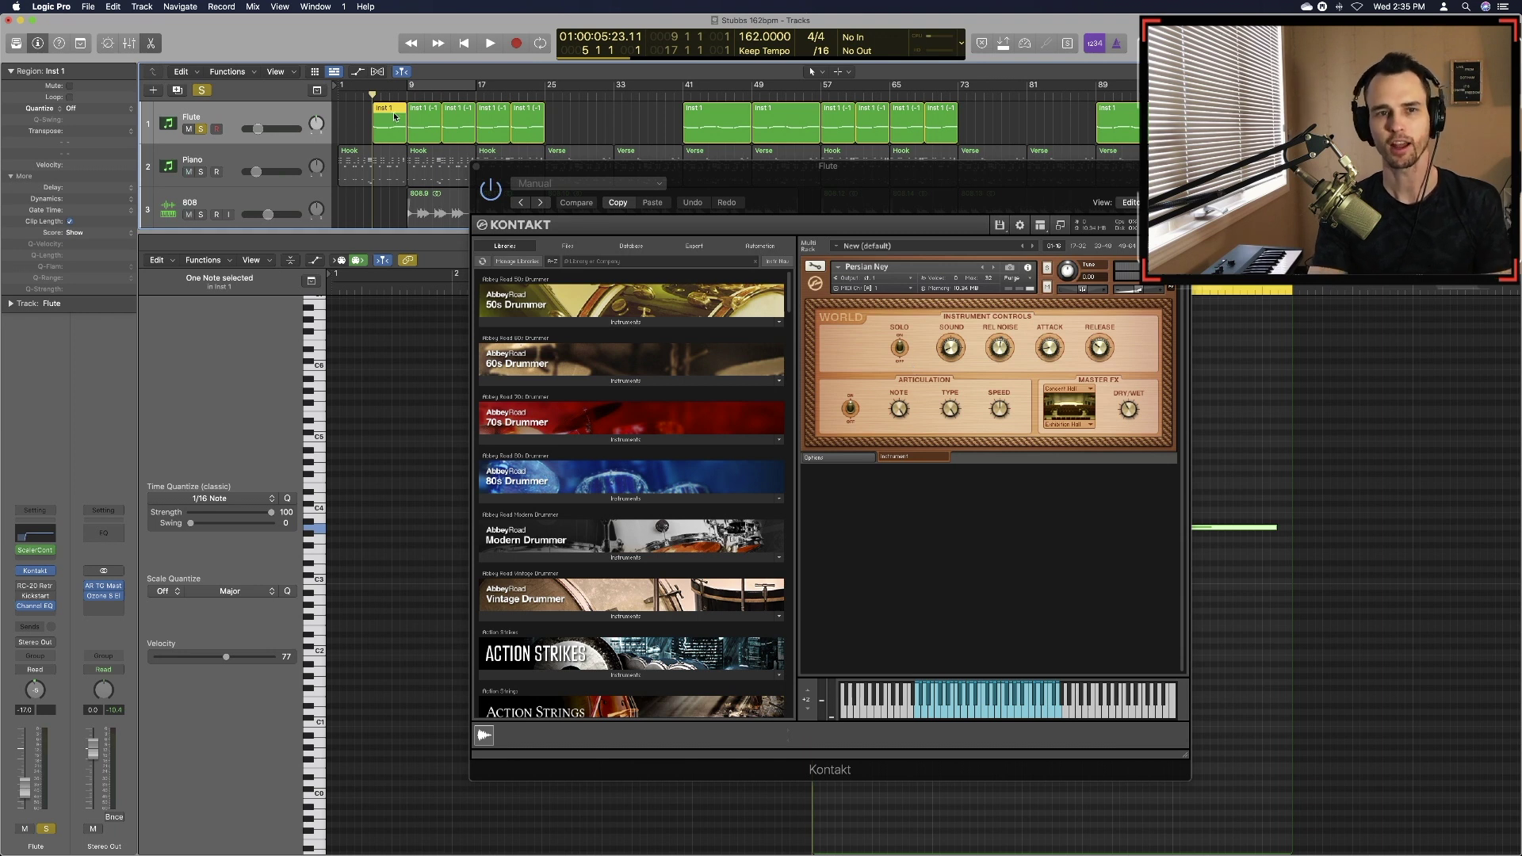
Listen to the soloed Flute's Persian Ney sound and review its Kickstart effect while playing from bar 5
key("space")
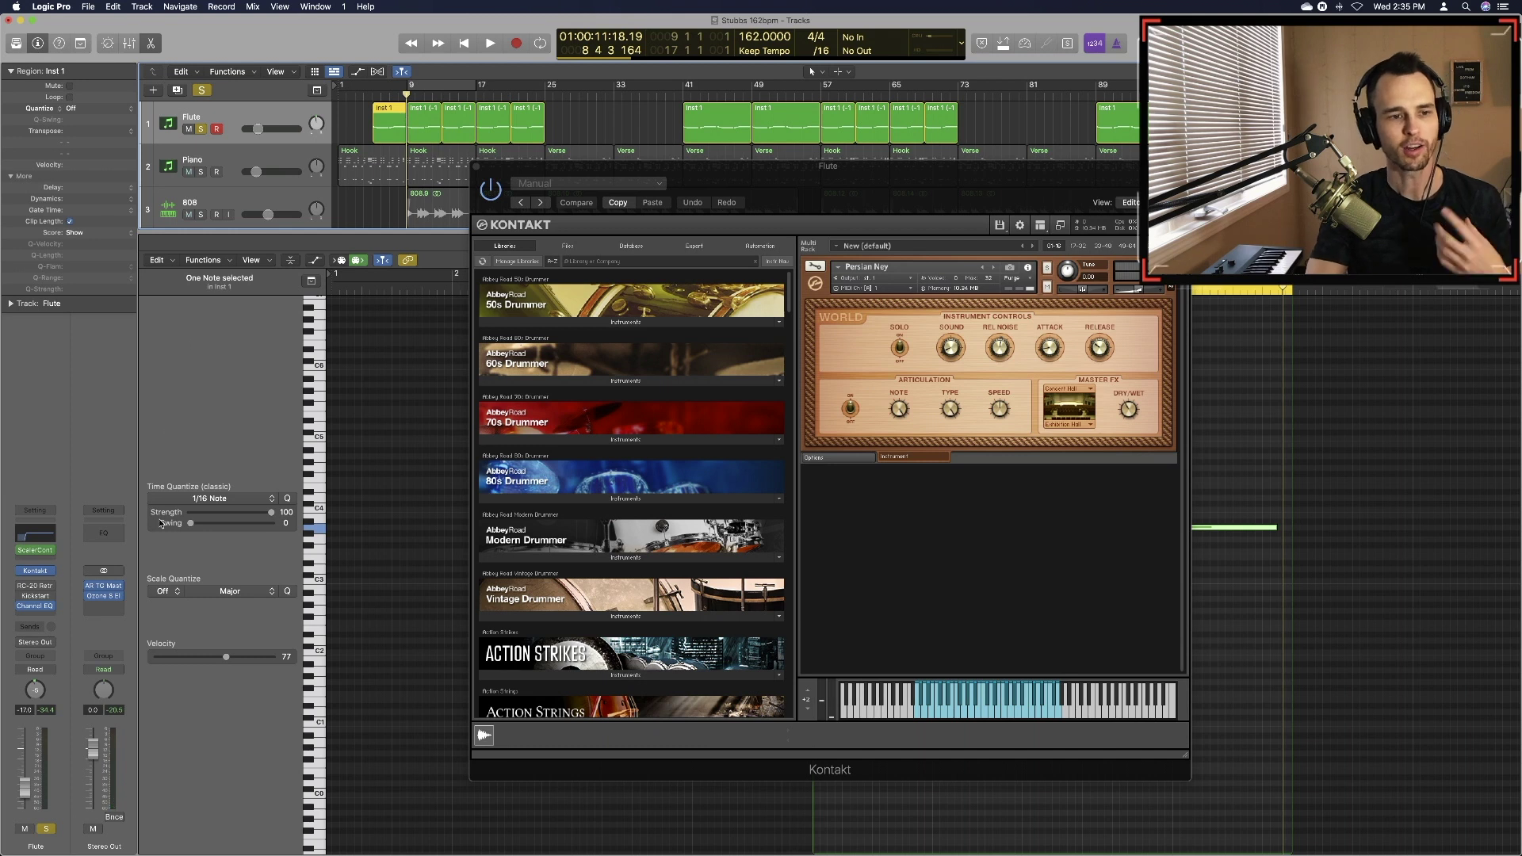
left_click(34, 597)
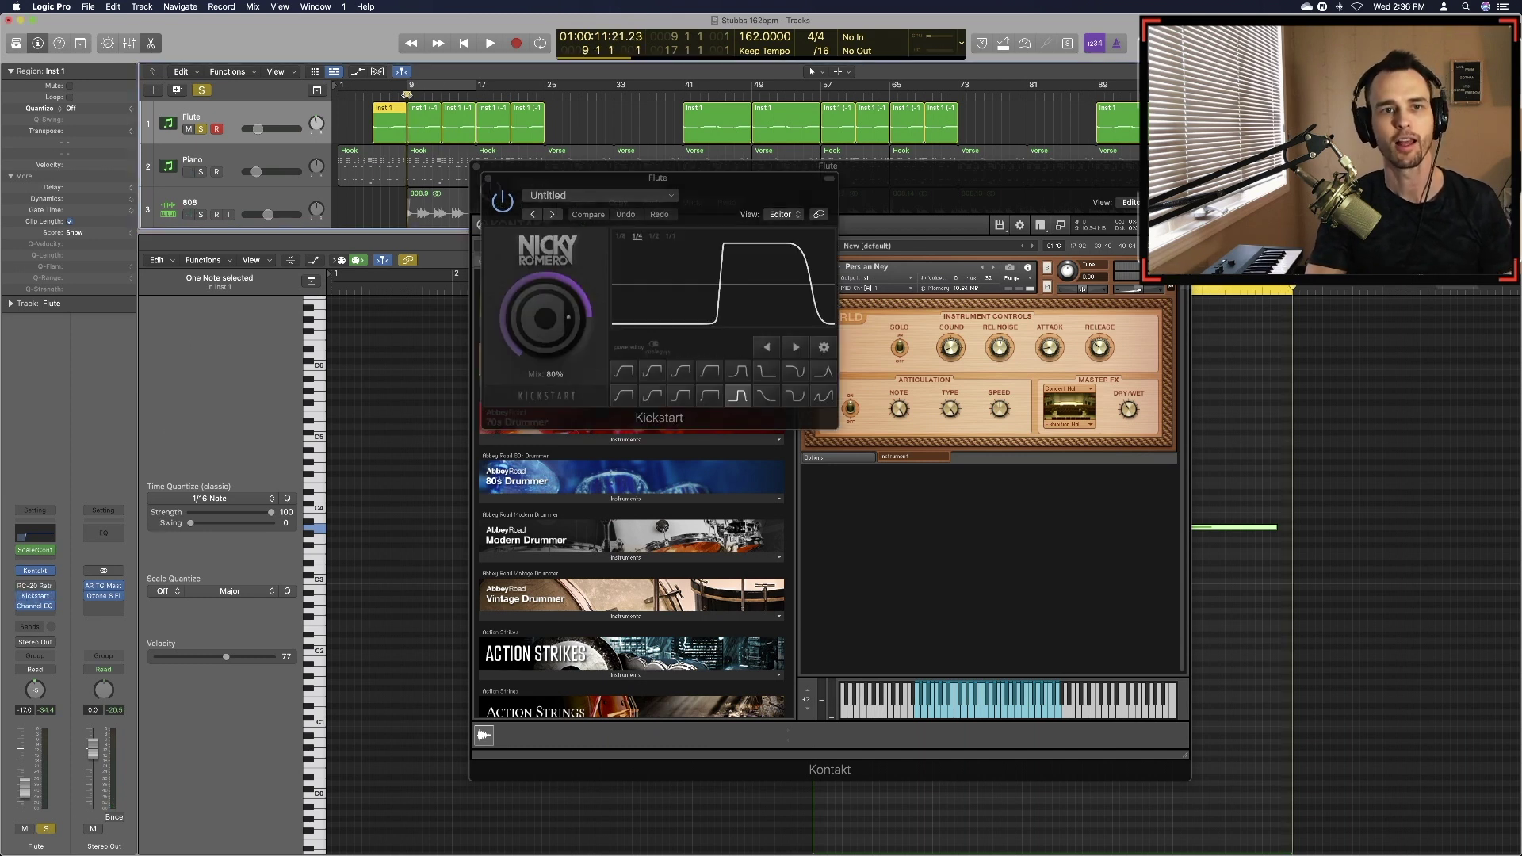
left_click_drag(407, 95, 373, 96)
key("space")
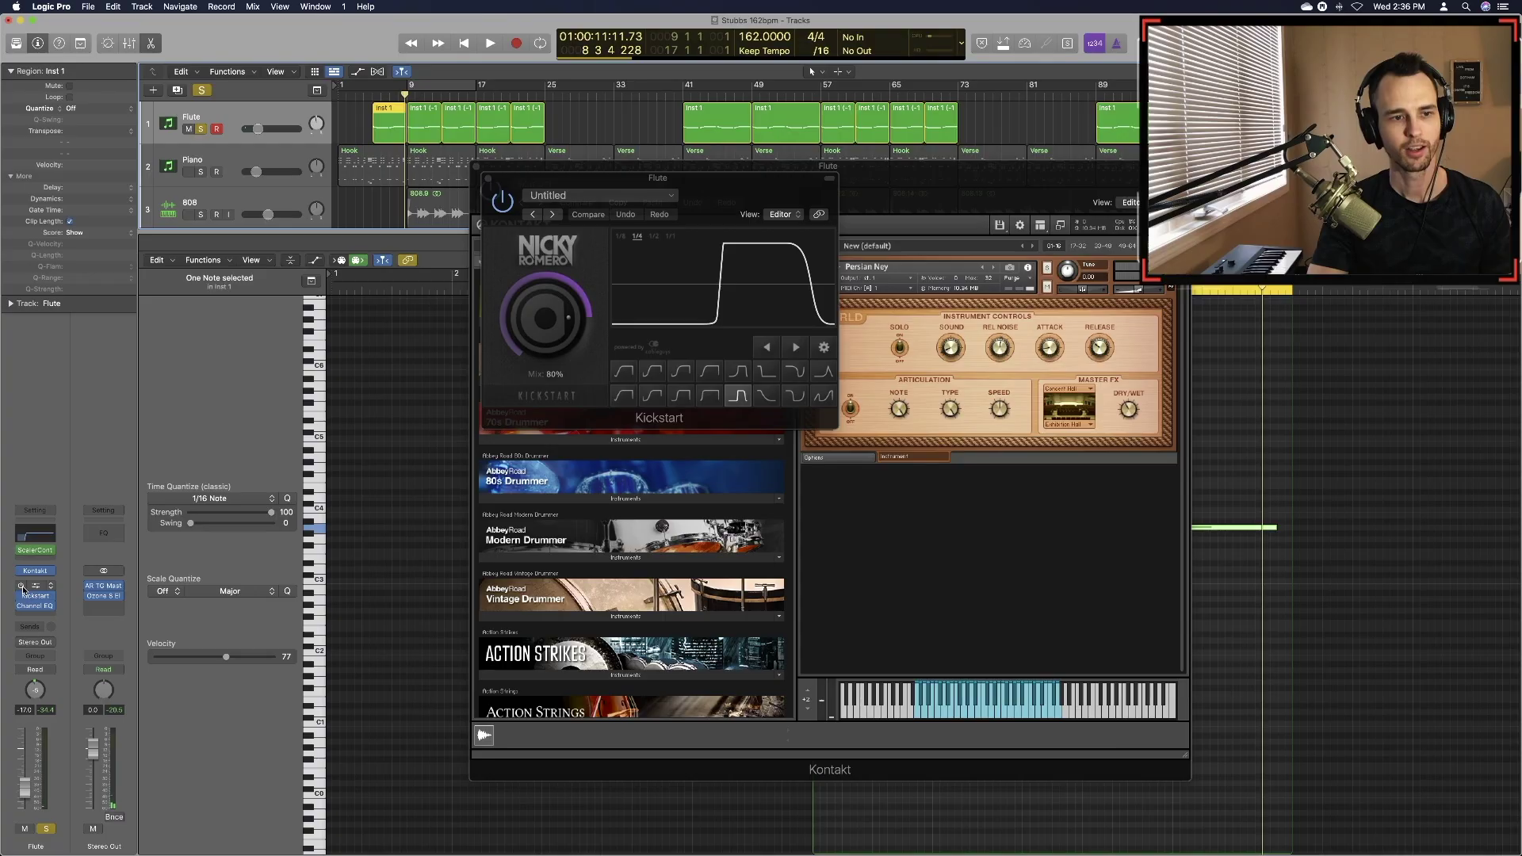
Review the Flute's RC-20 Retro Color effect during playback, hide the plug-in windows and return the playhead to the start
left_click(34, 589)
left_click_drag(789, 210, 753, 176)
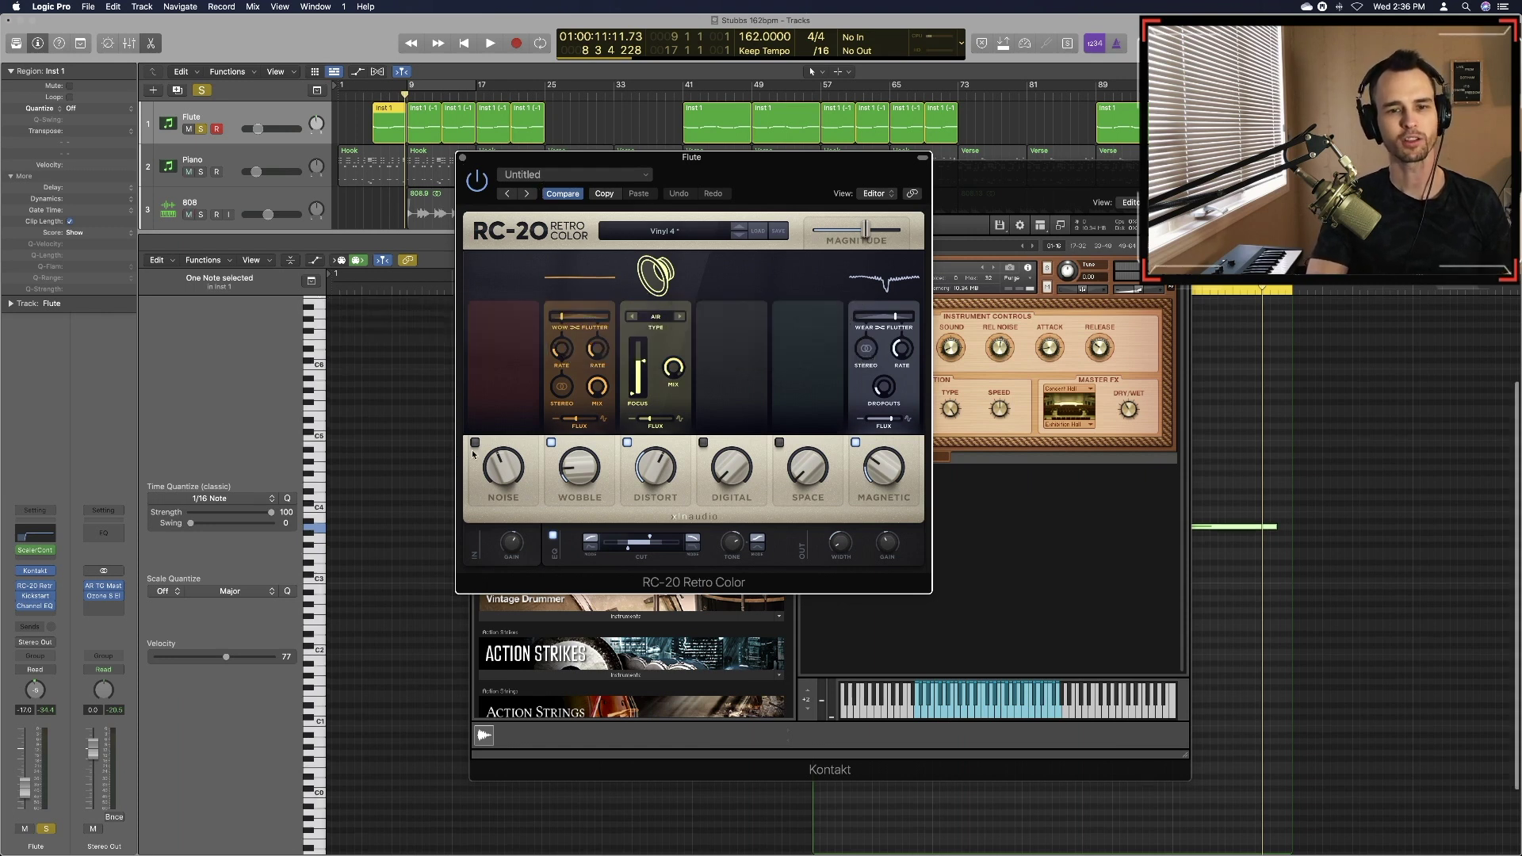
key("space")
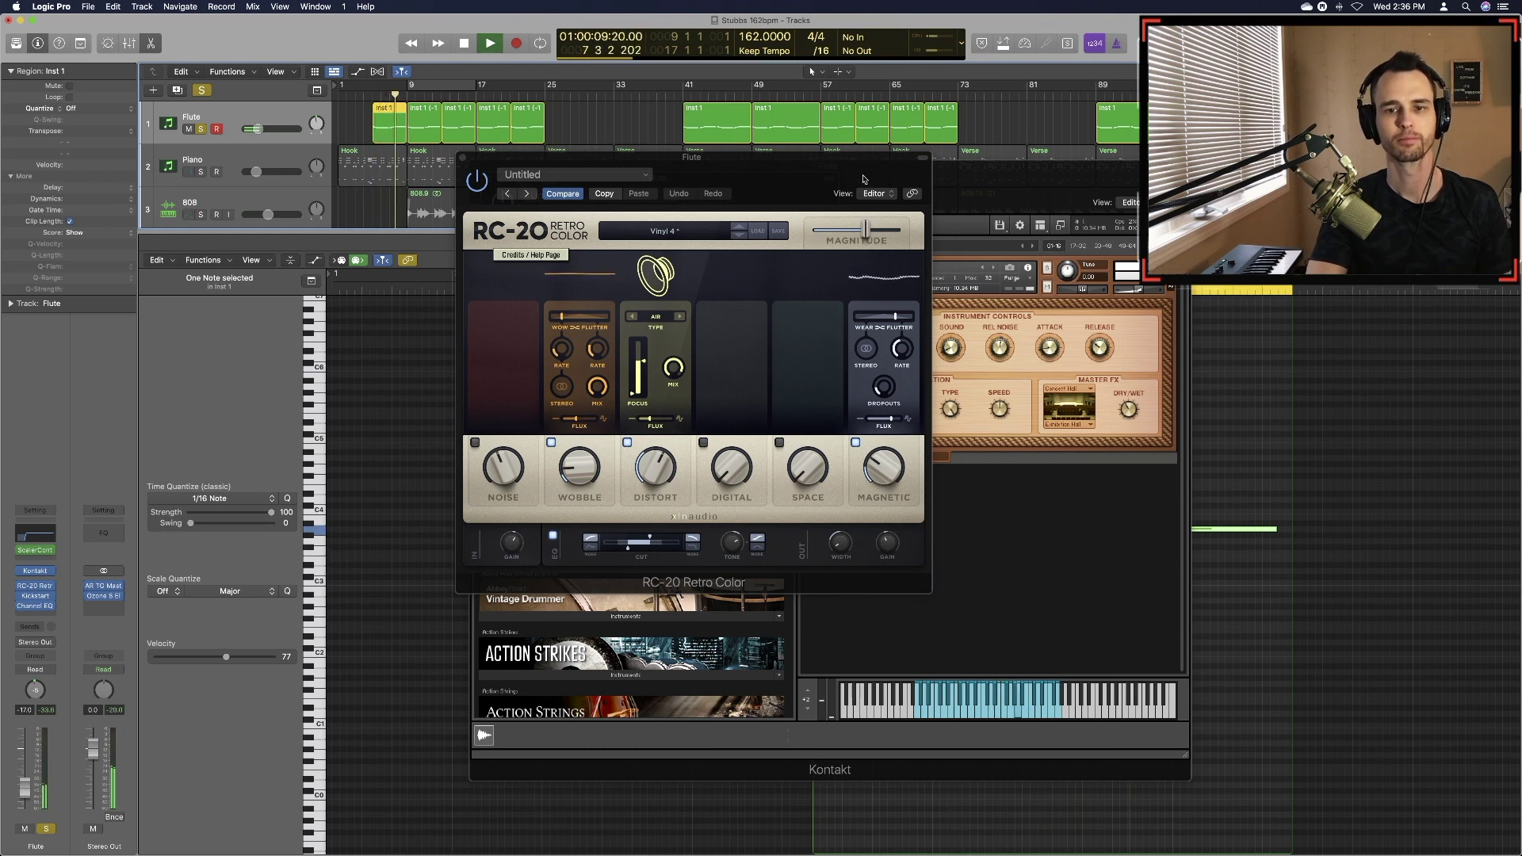
left_click(463, 159)
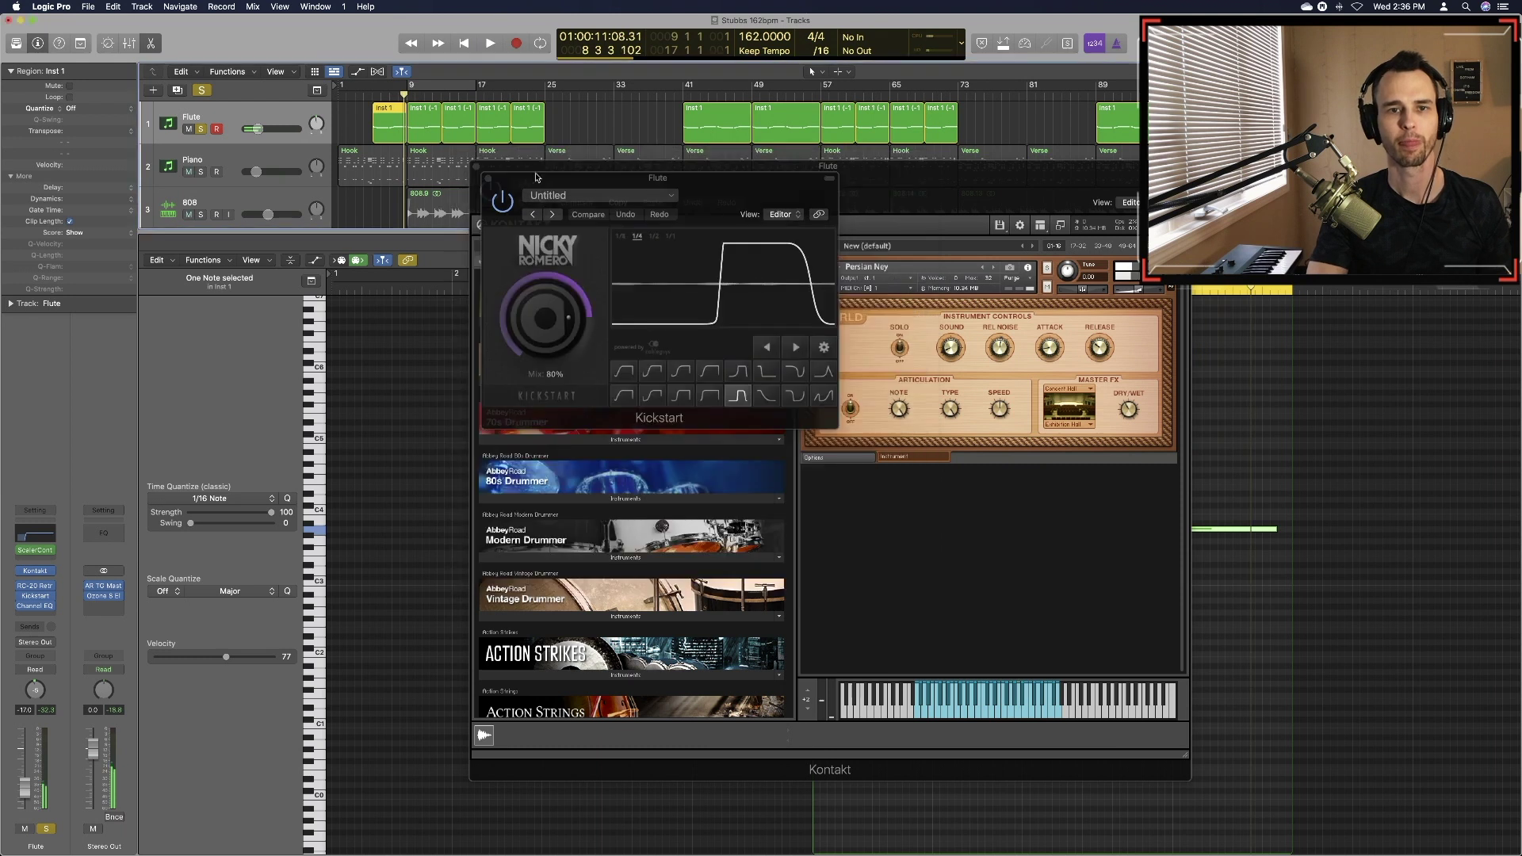
key("v")
key("space")
key("Return")
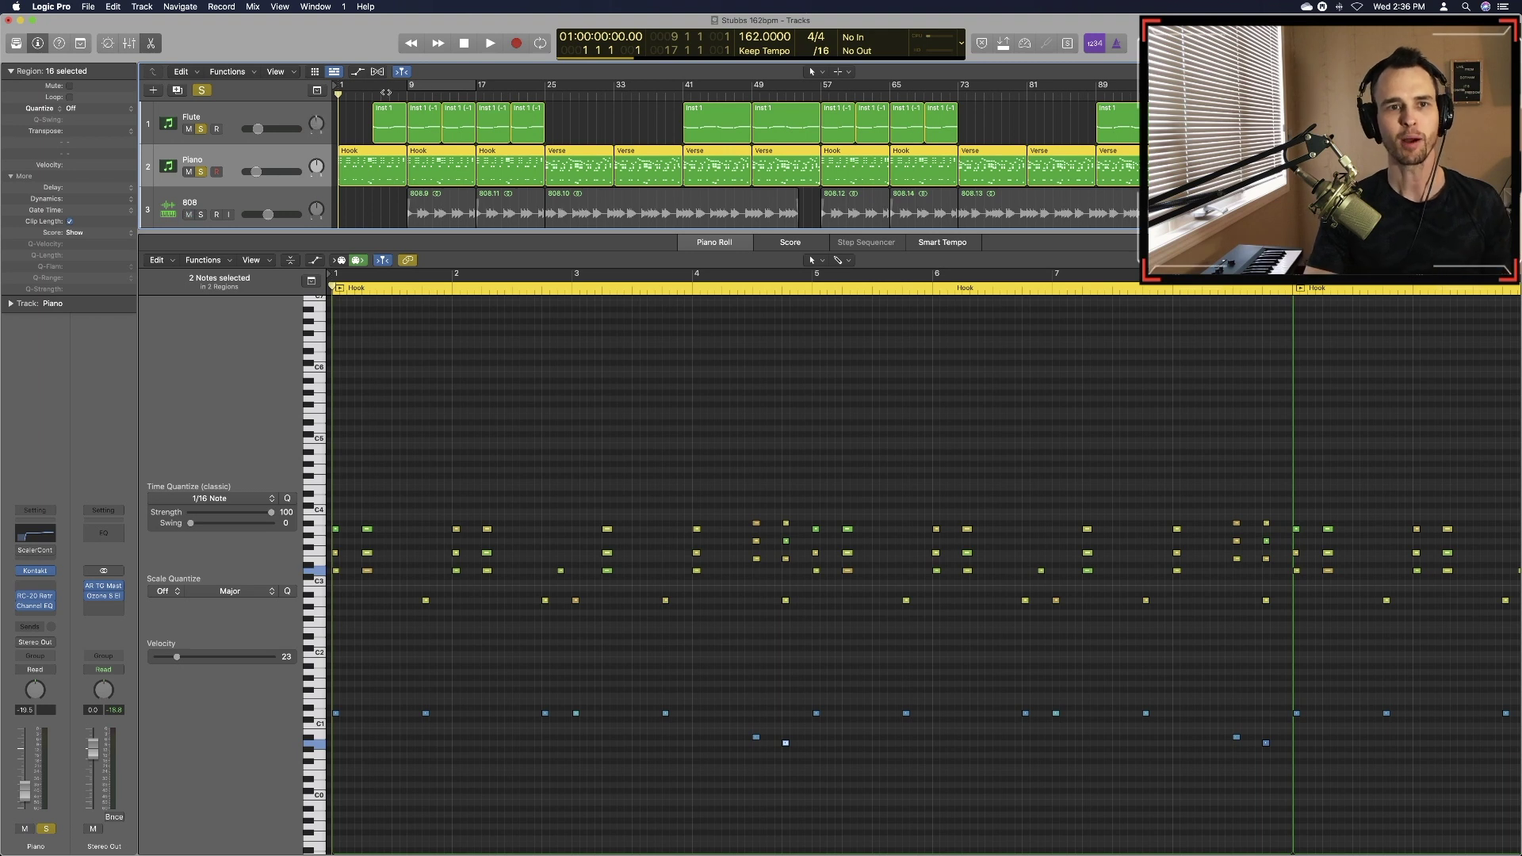
Play the Flute and Piano together from bar 9 and show the flute region there in the Piano Roll
left_click(372, 96)
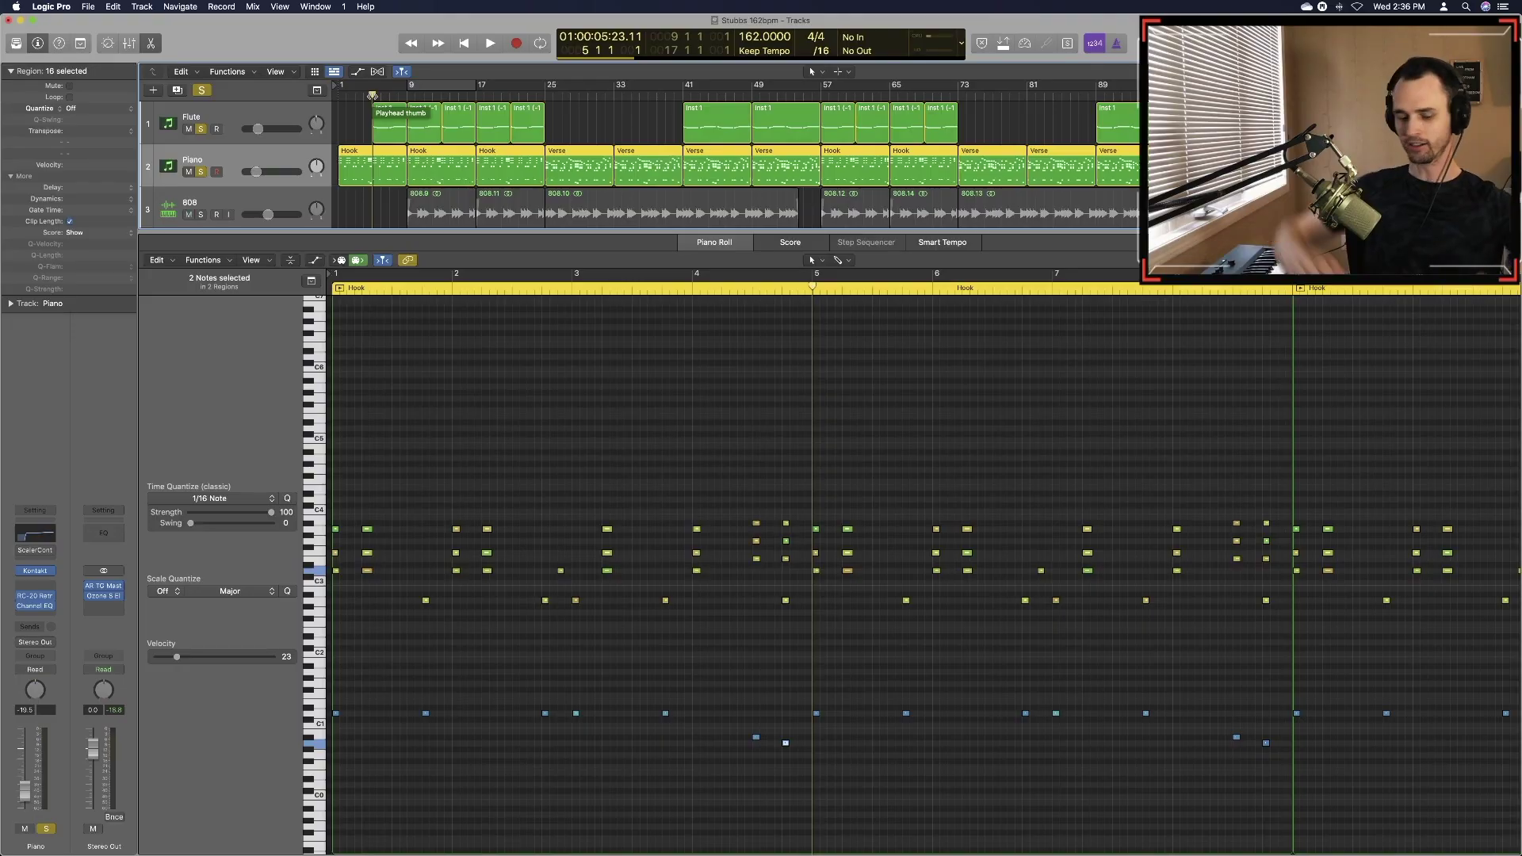
left_click_drag(372, 96, 401, 96)
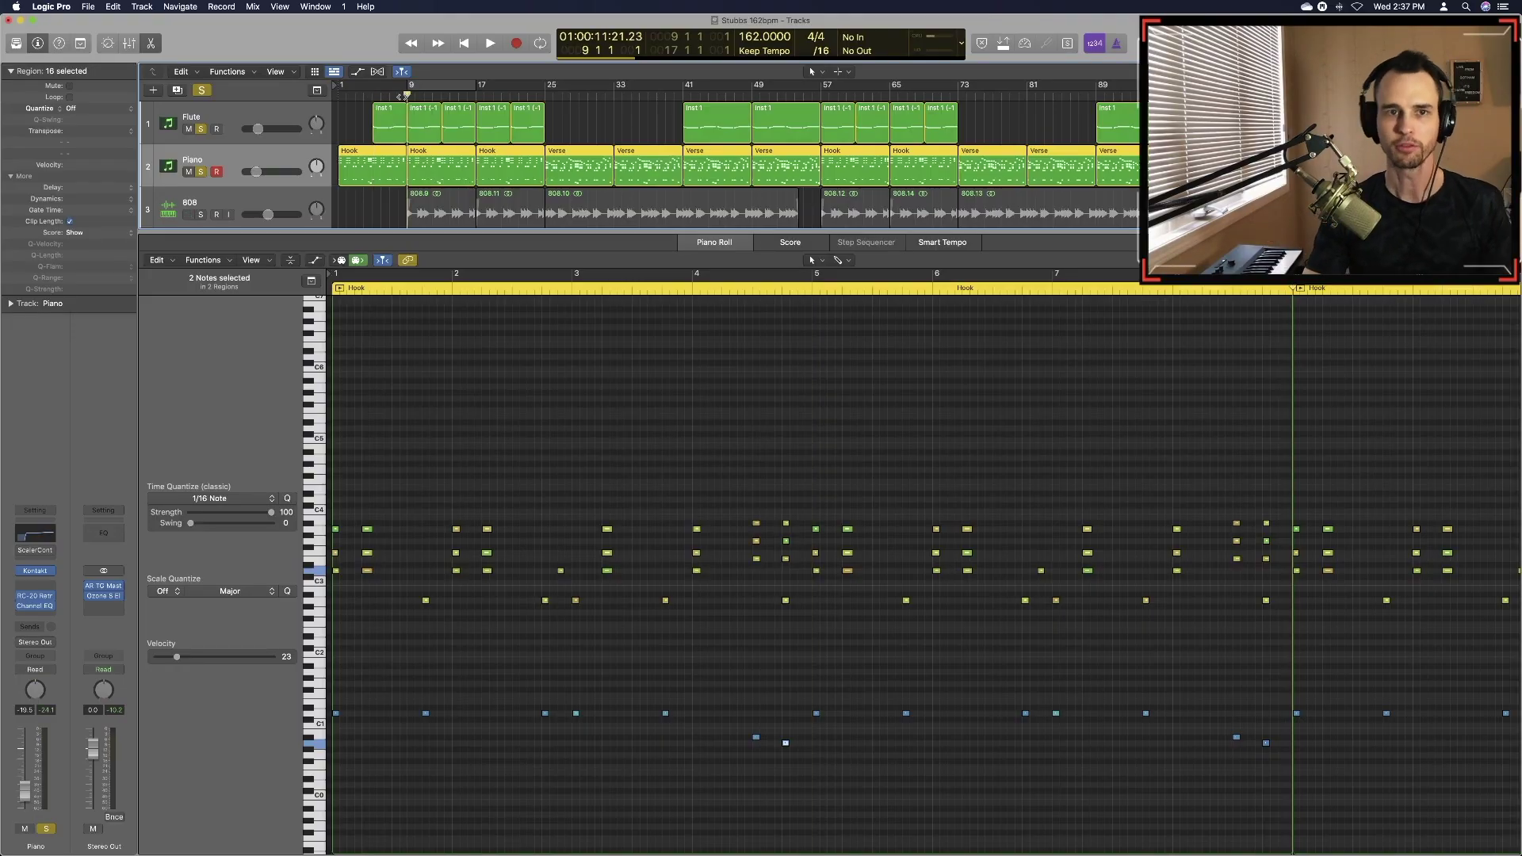
key("space")
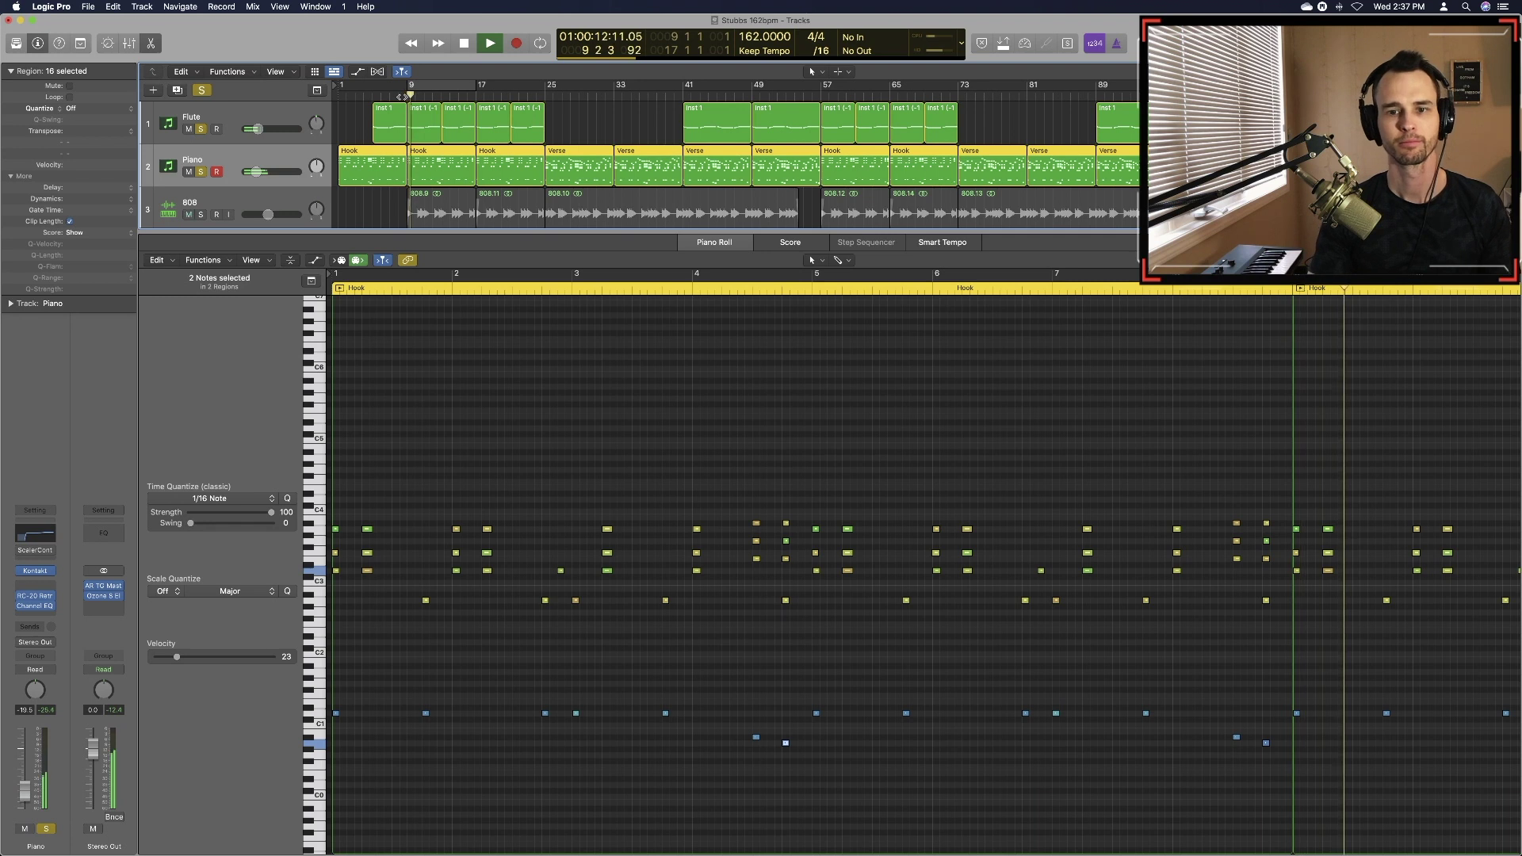
left_click(420, 115)
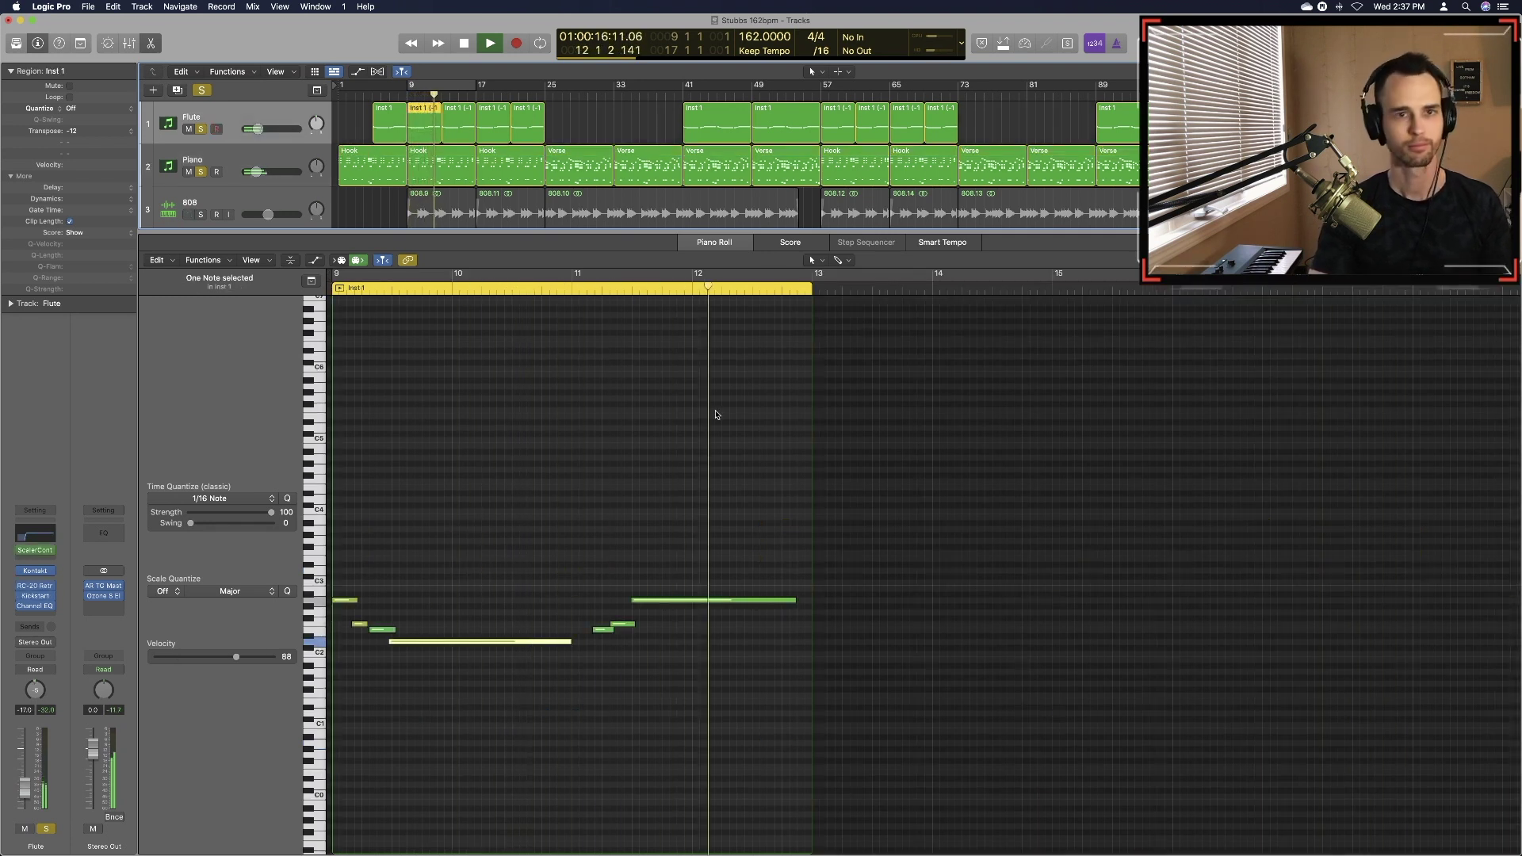
key("space")
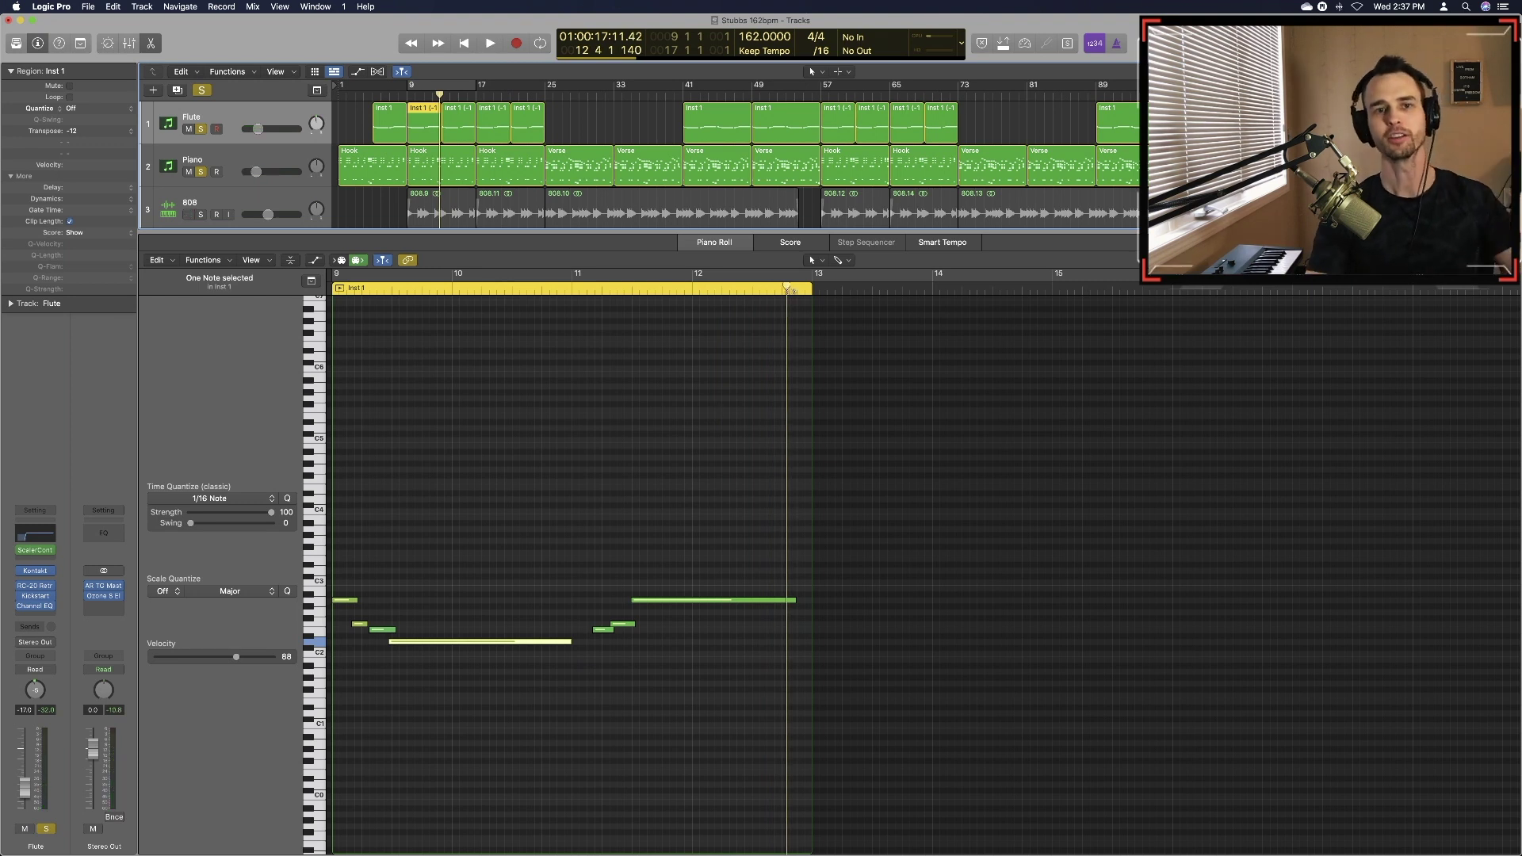
Show the first piano Verse region in the Piano Roll and place the playhead at bar 25
left_click(553, 155)
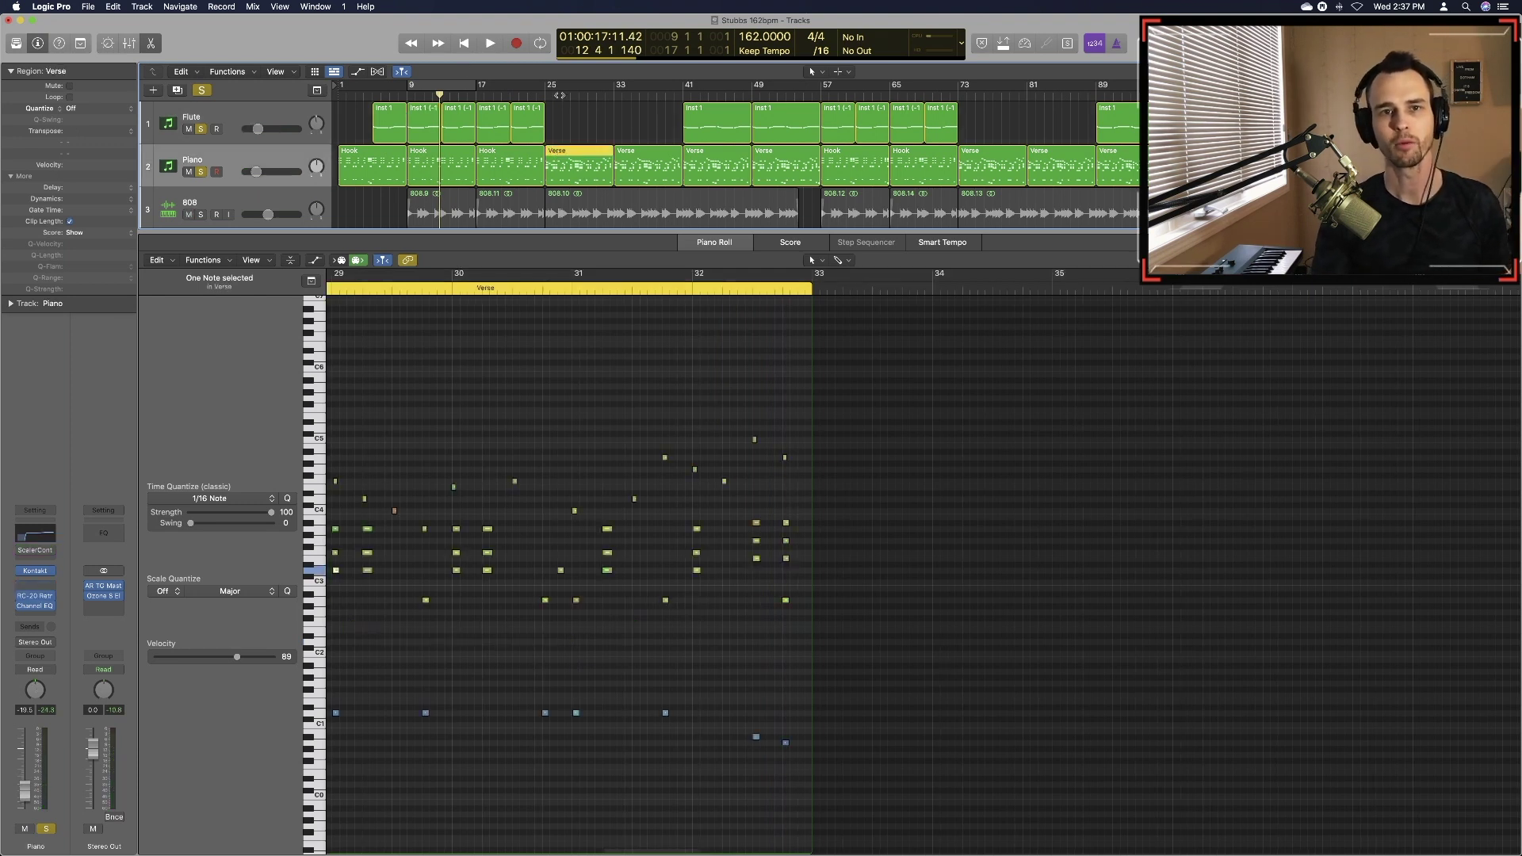
left_click(544, 96)
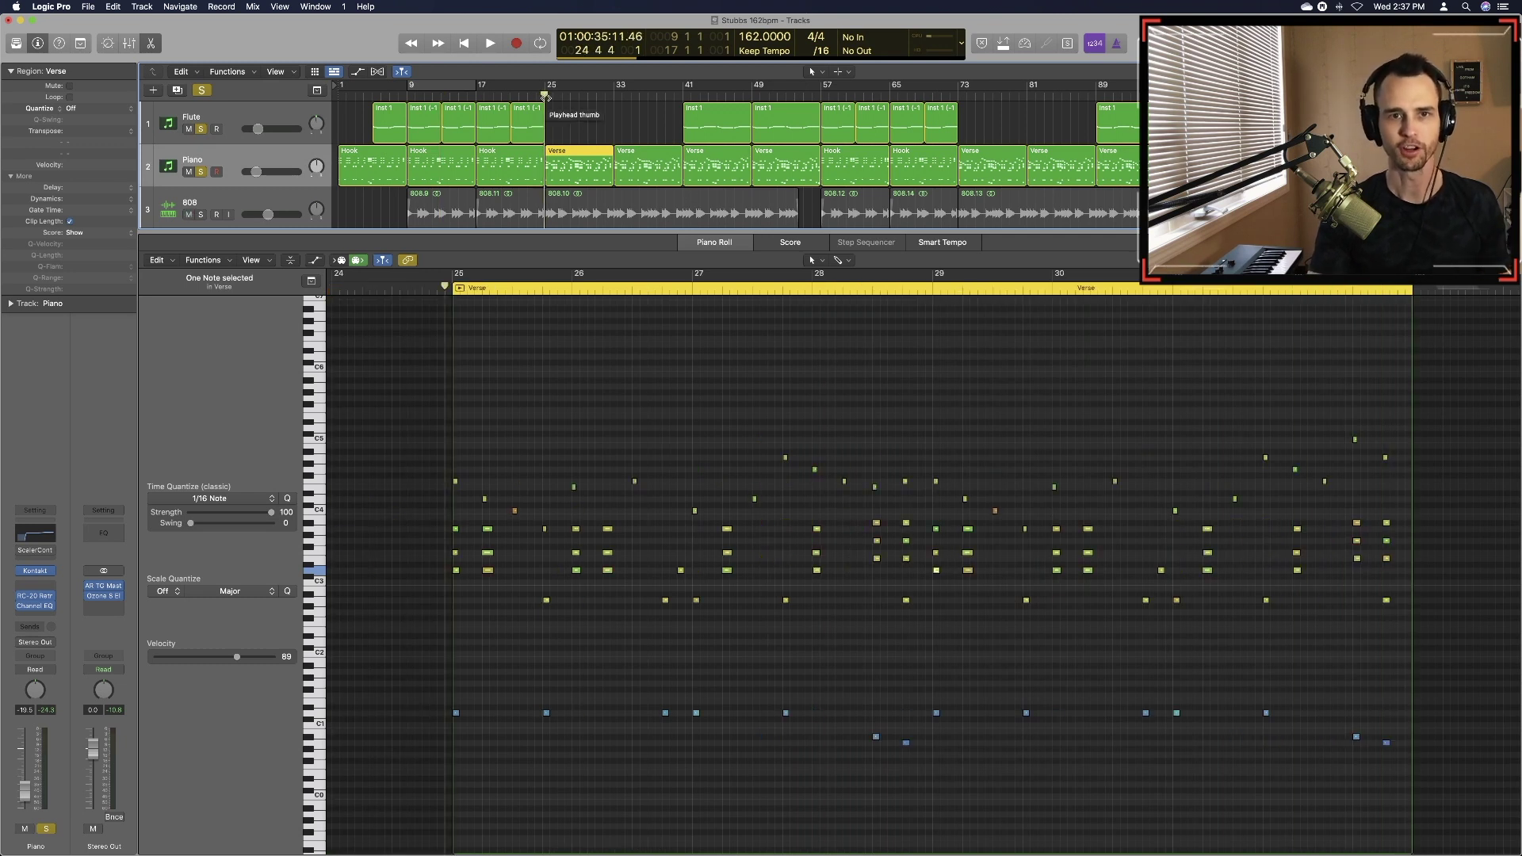
left_click_drag(544, 96, 546, 96)
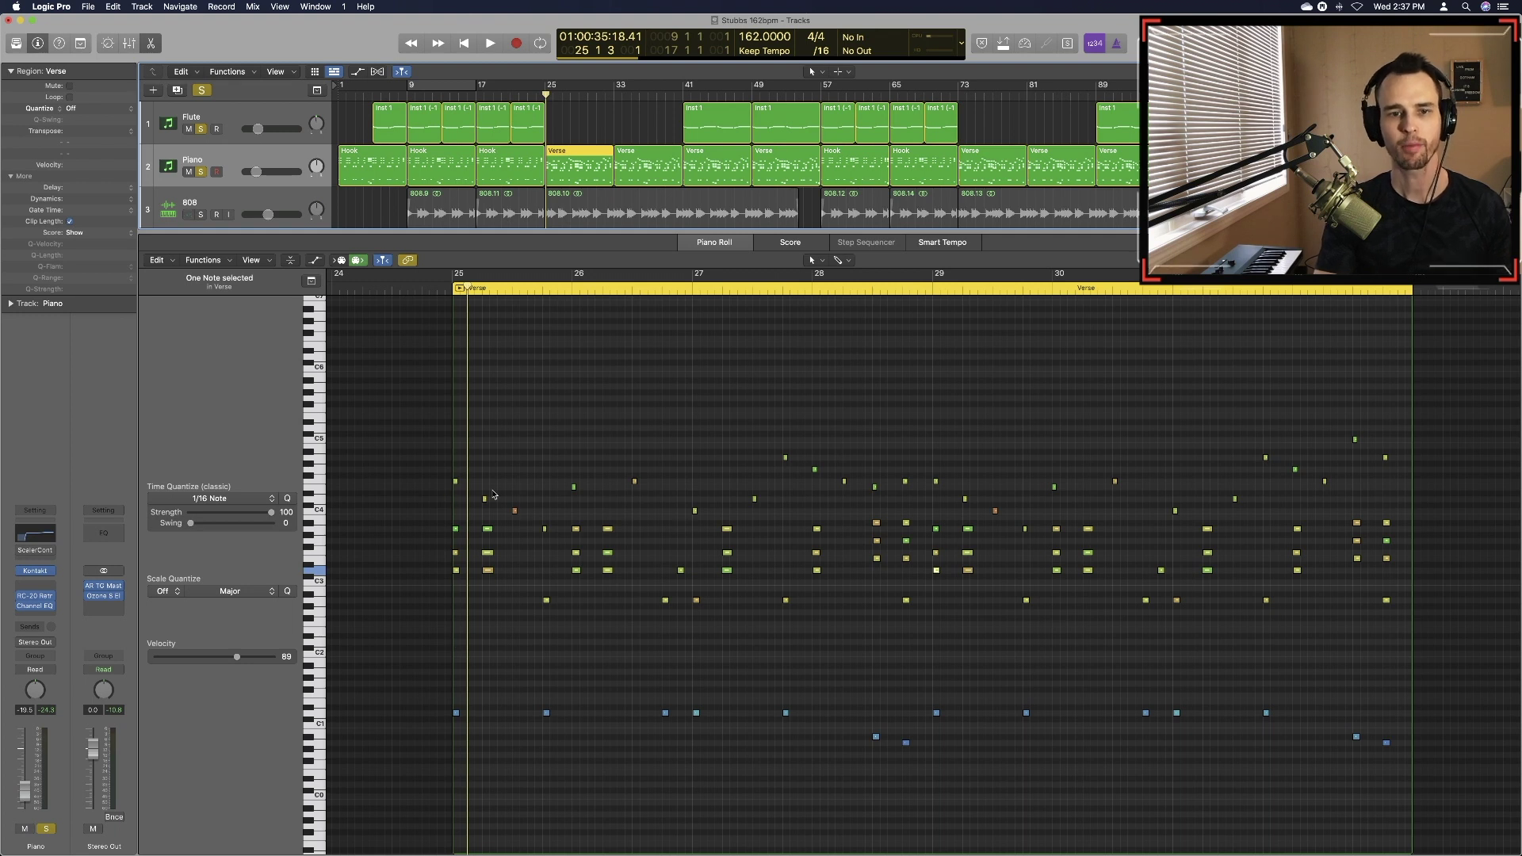
Play the first piano Verse region from bar 25, reposition the playhead within it, and hide the Piano Roll
key("space")
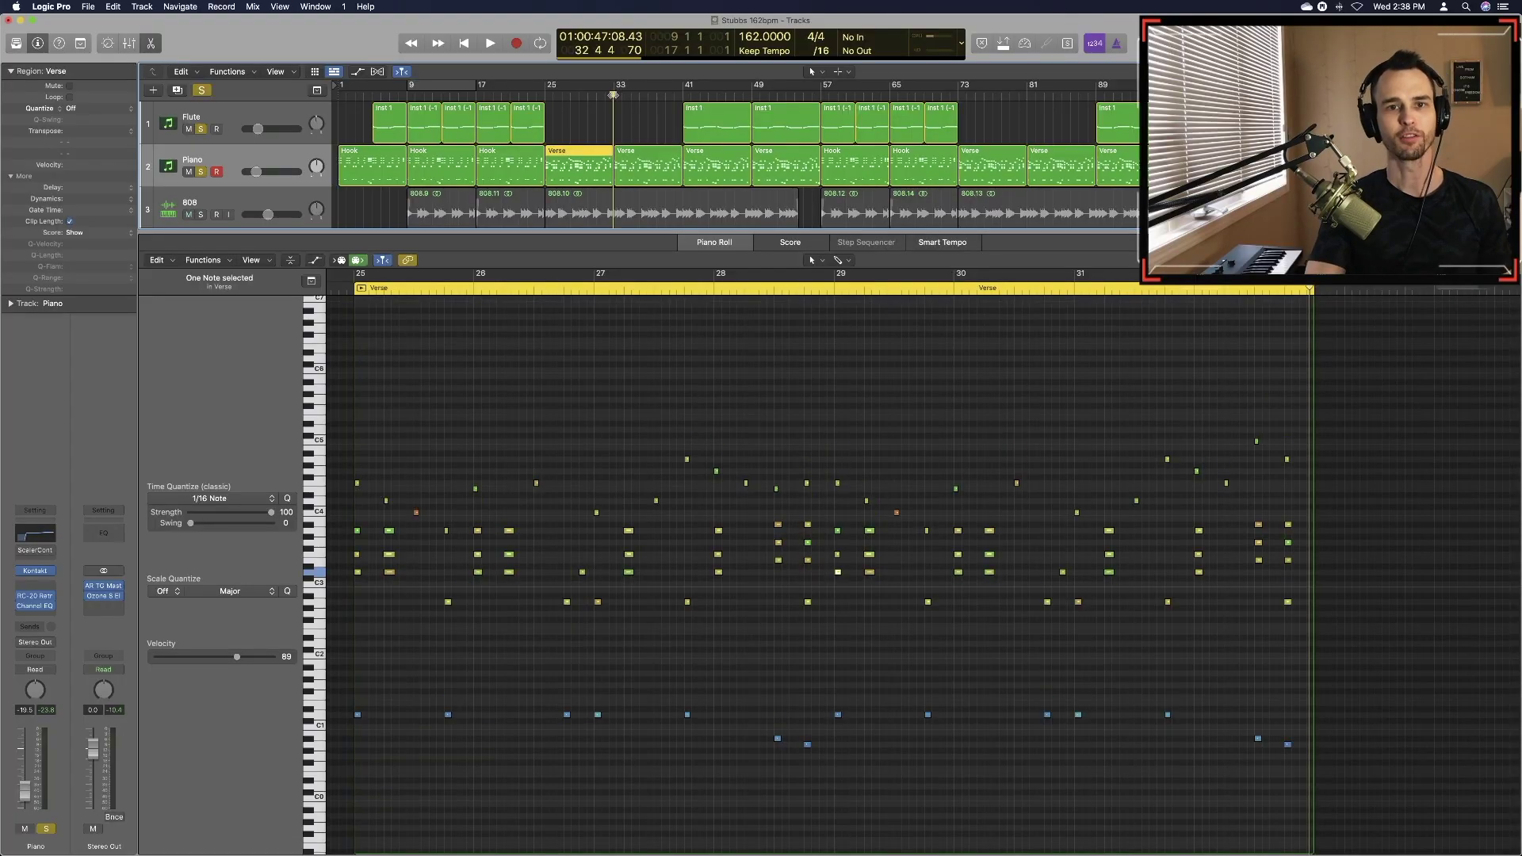
left_click(569, 95)
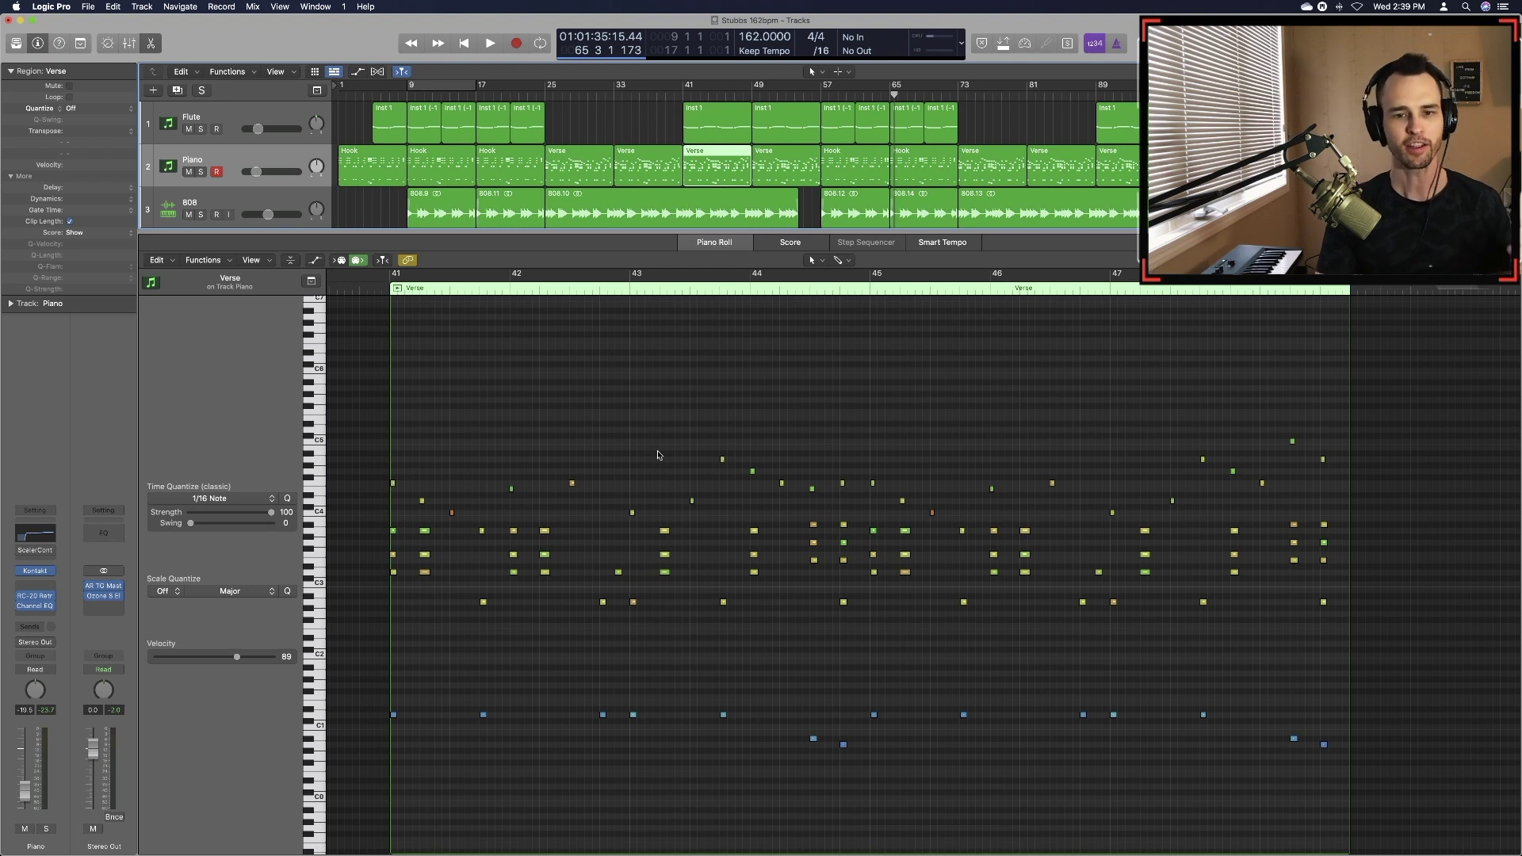
key("p")
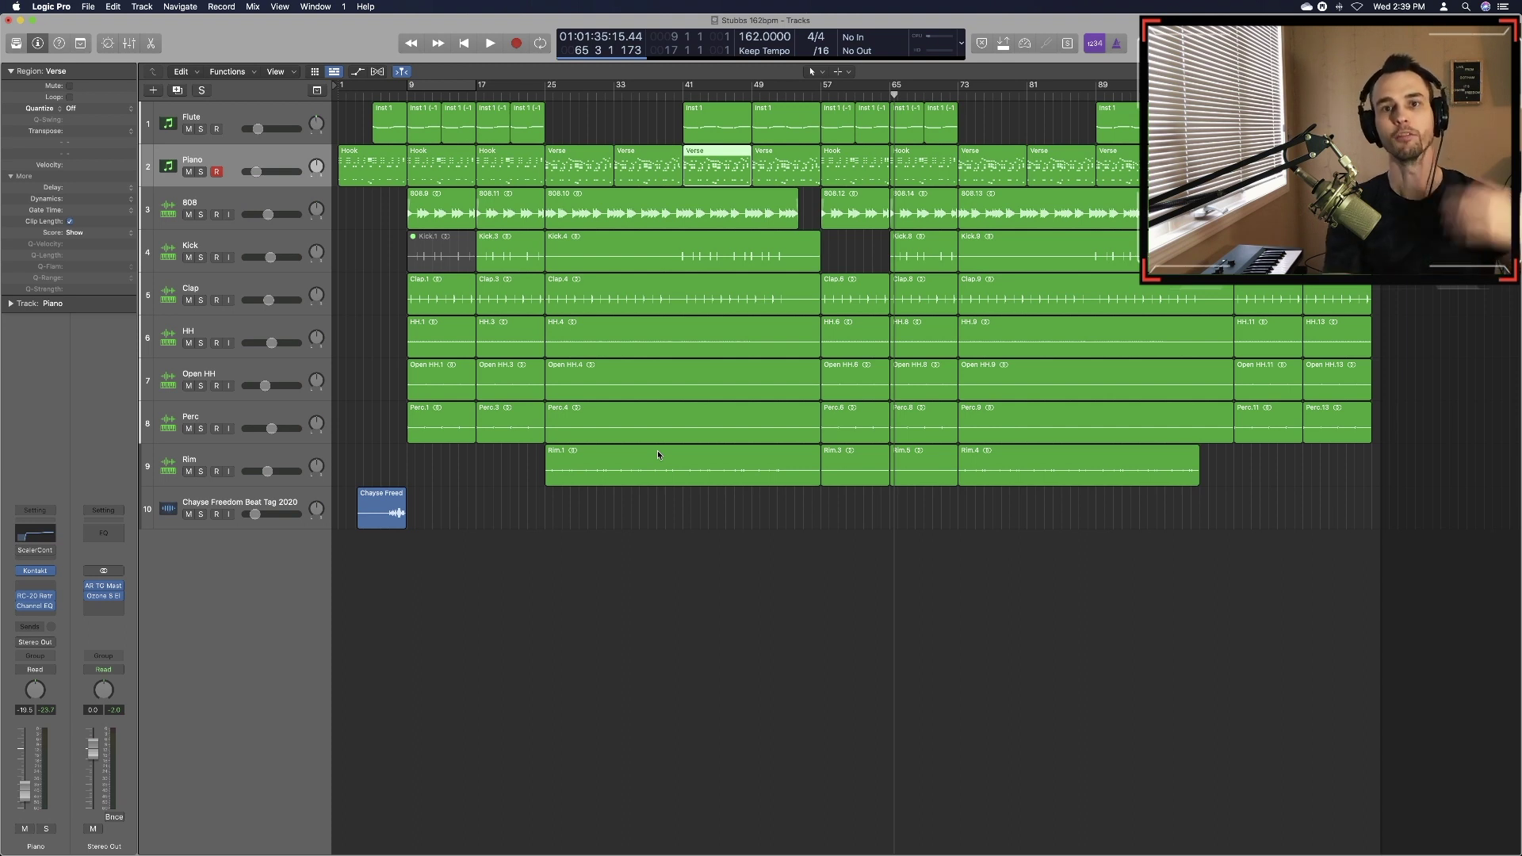
Play the full beat from bar 17 with the Flute track selected and close the Flute's Kontakt window
left_click(278, 120)
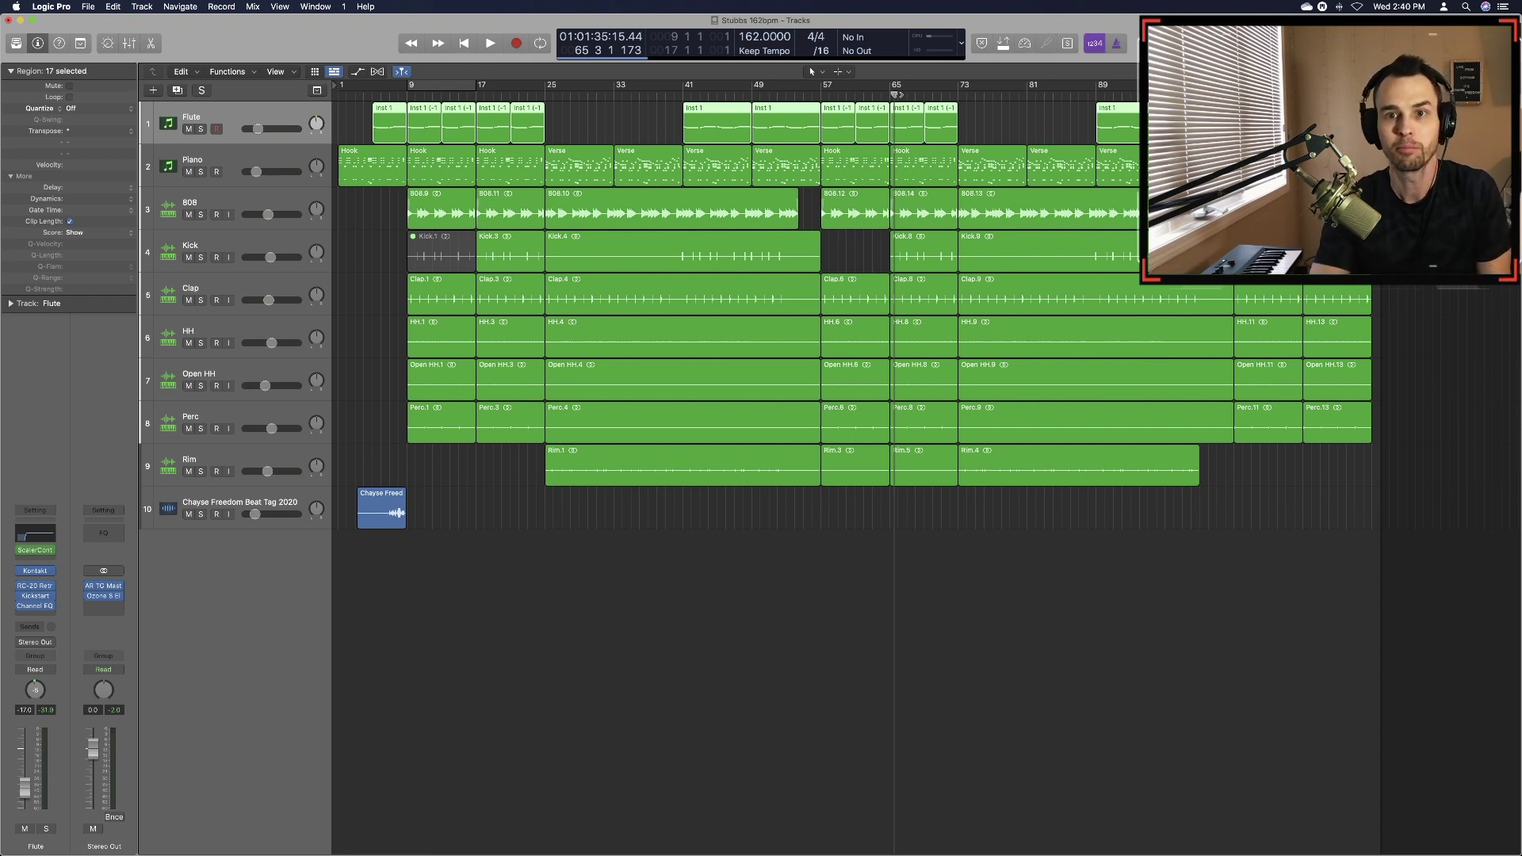
left_click_drag(894, 95, 680, 114)
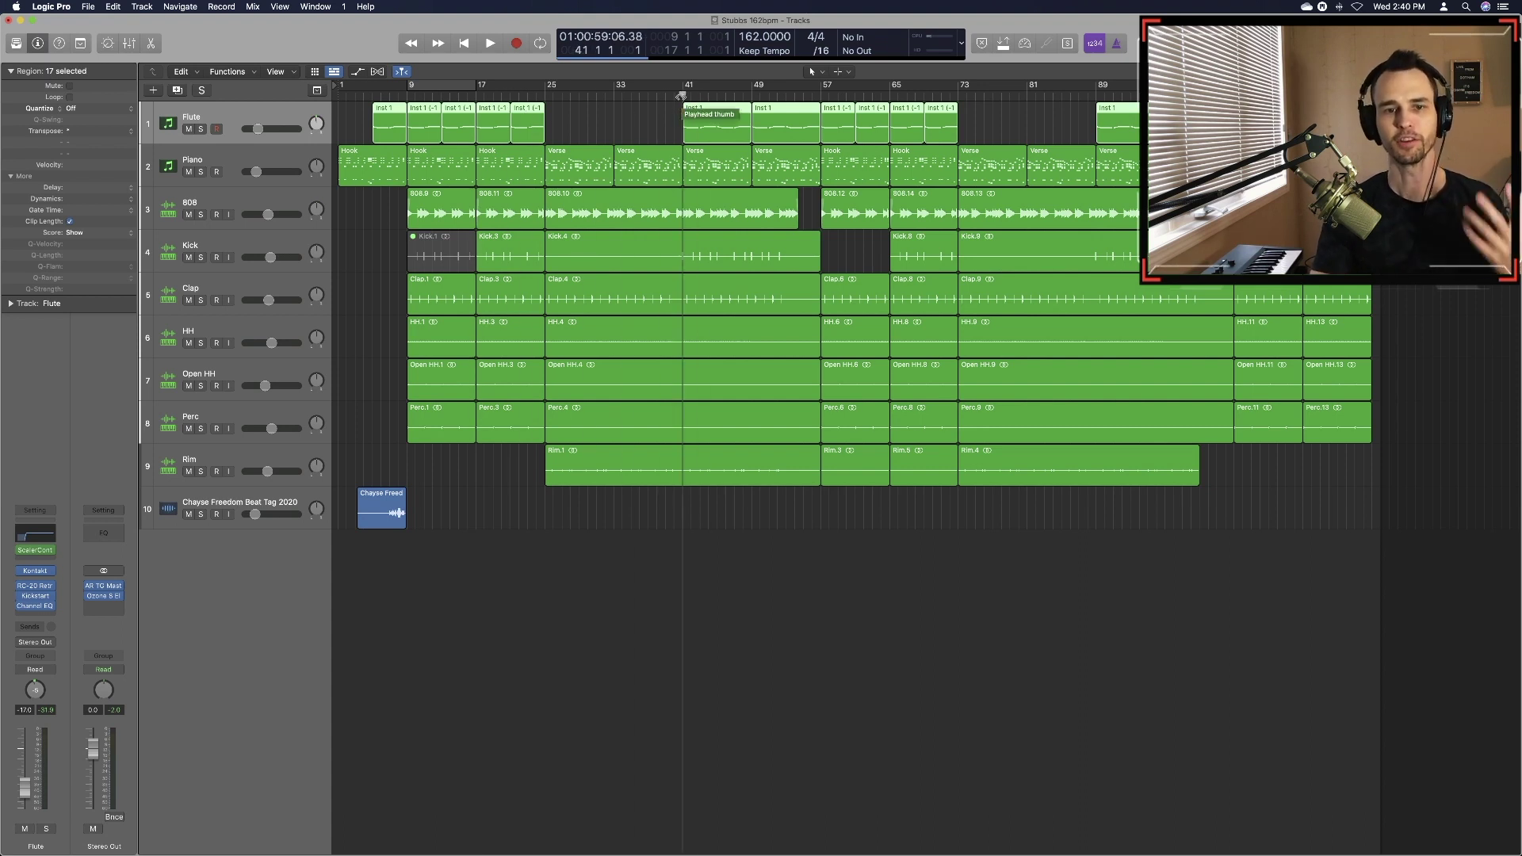
left_click_drag(681, 96, 476, 105)
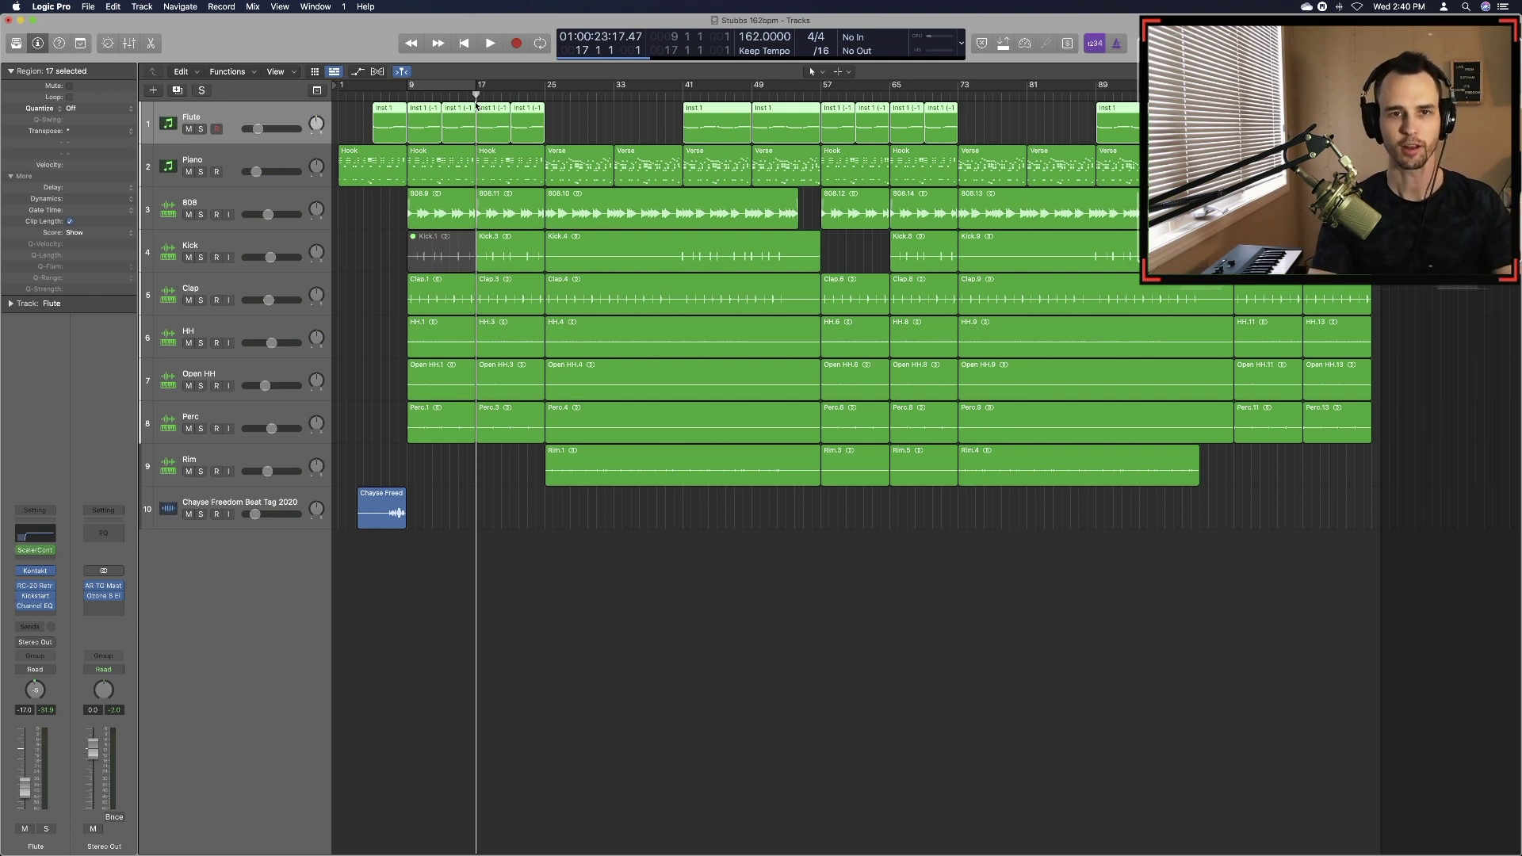
key("space")
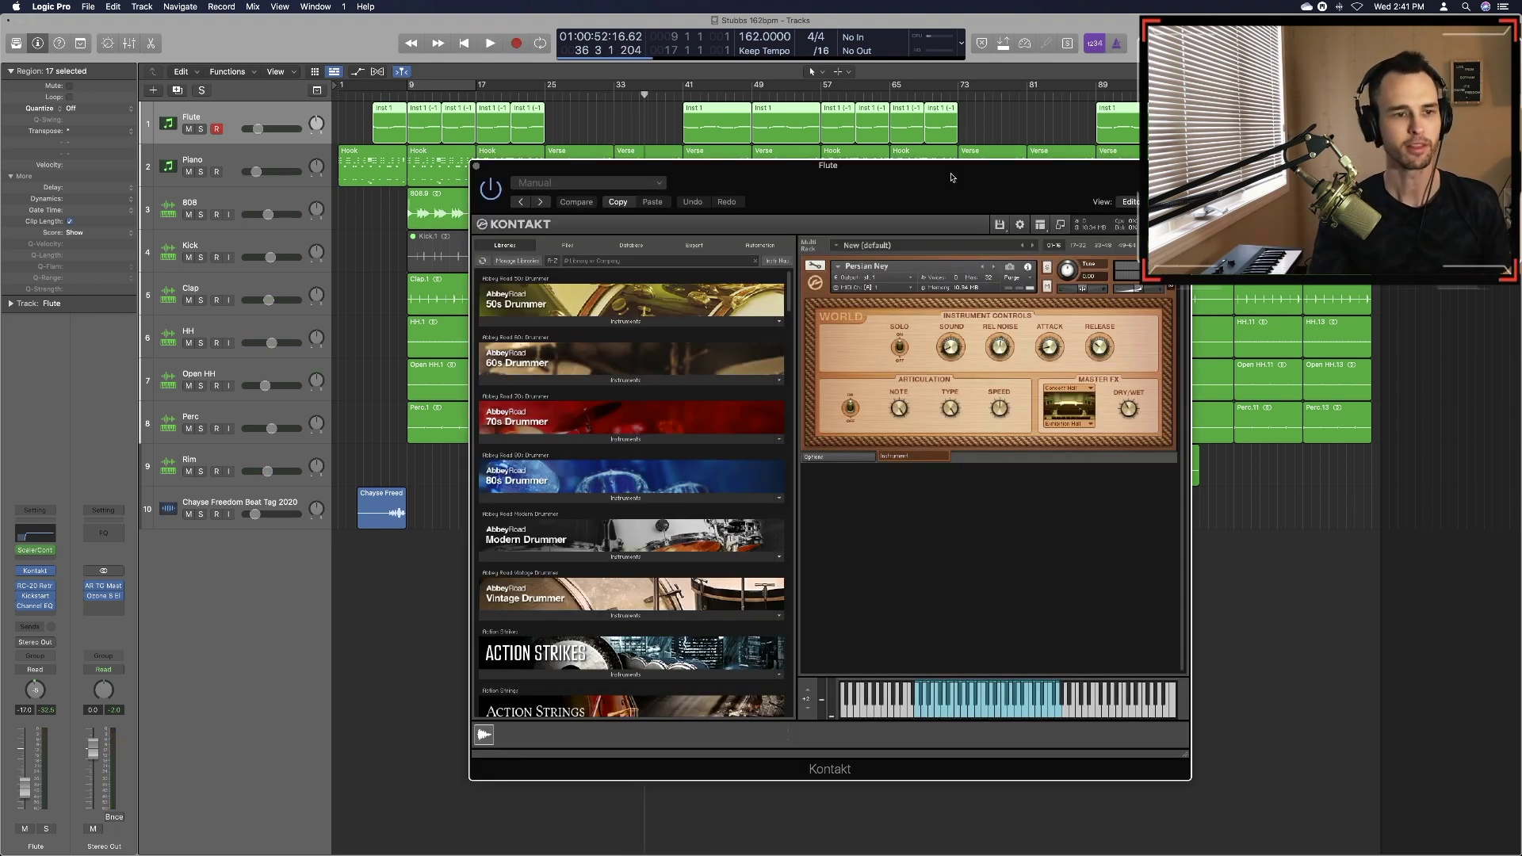
left_click(475, 165)
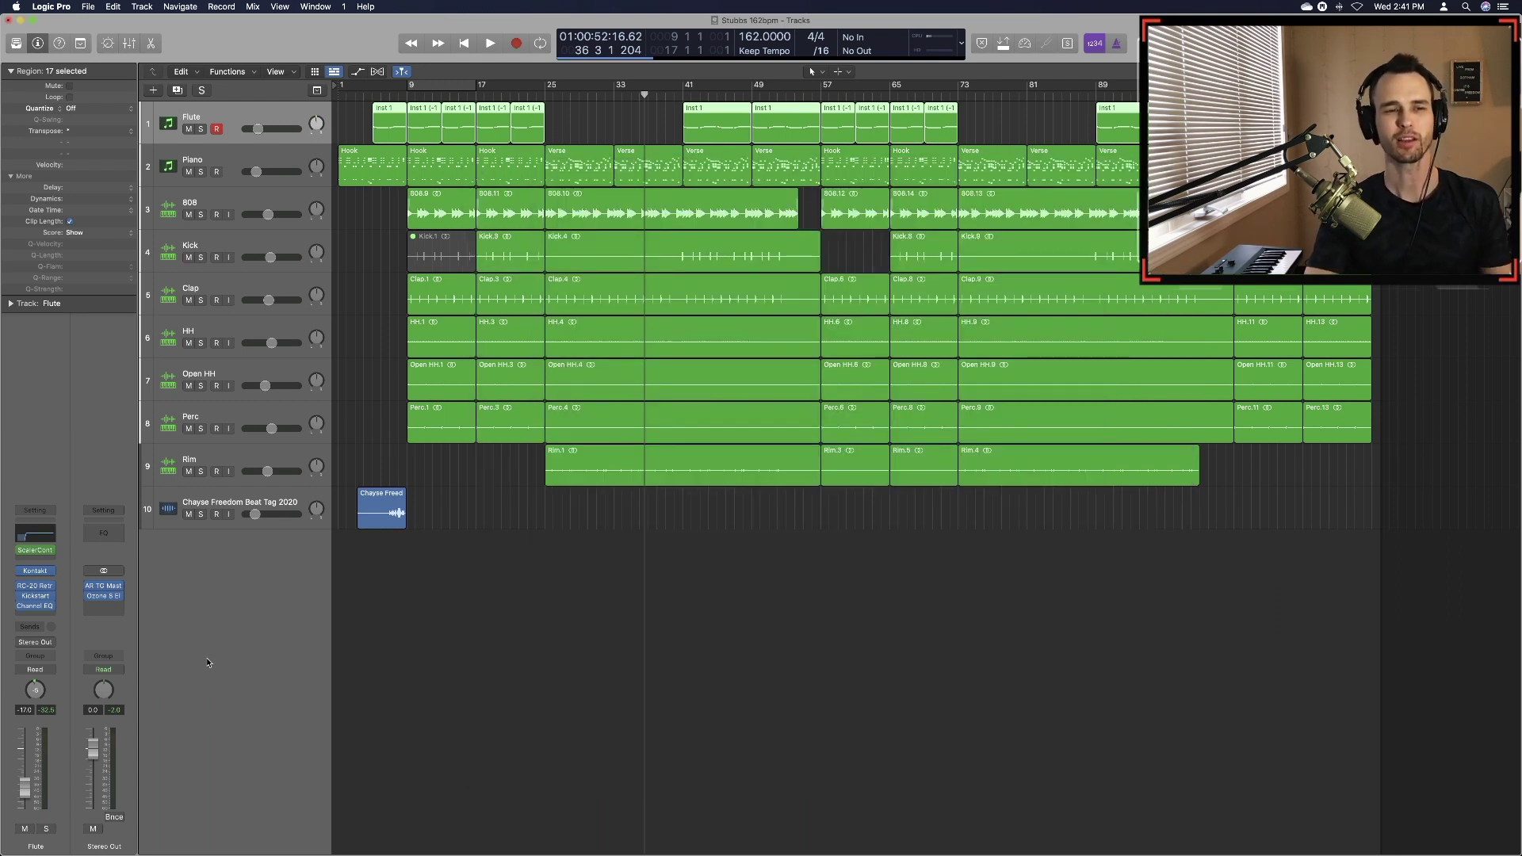
mouse_move(38, 576)
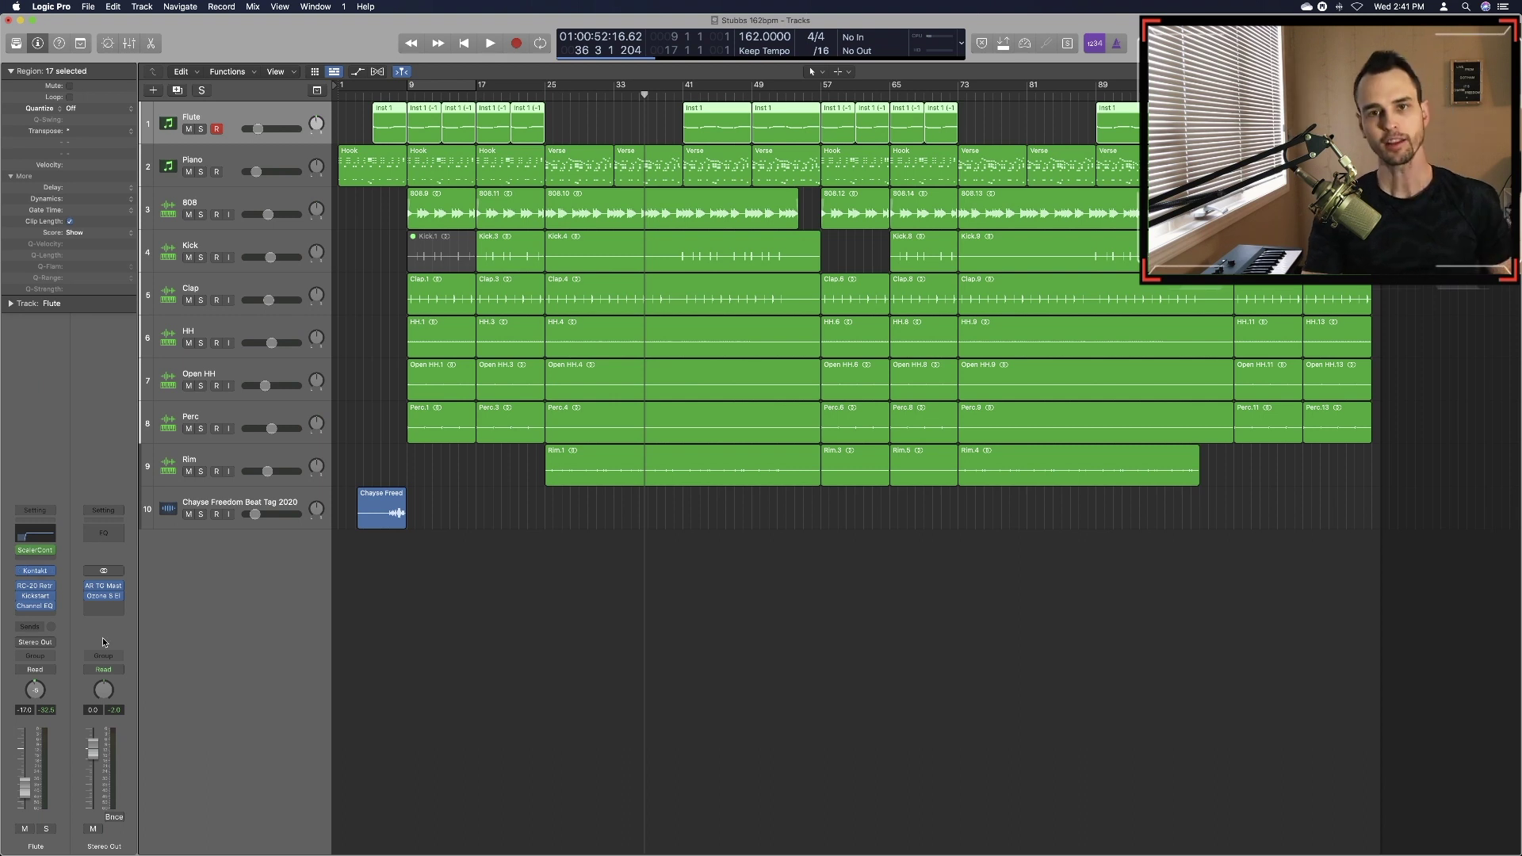